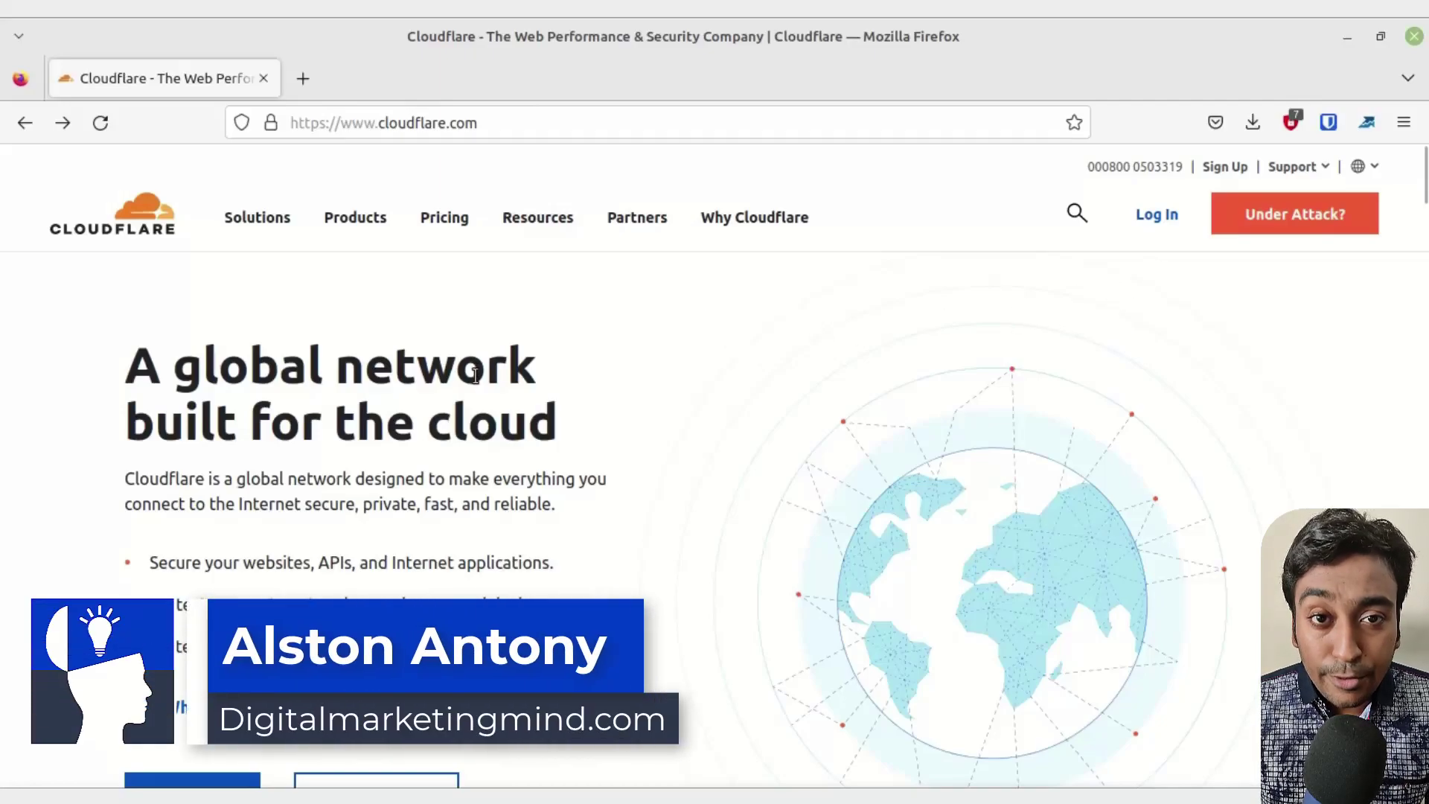
- Sign up with the account email and a compliant password, then decline the browser's save-login offer
scroll(476, 375, "down", 2)
left_click(180, 681)
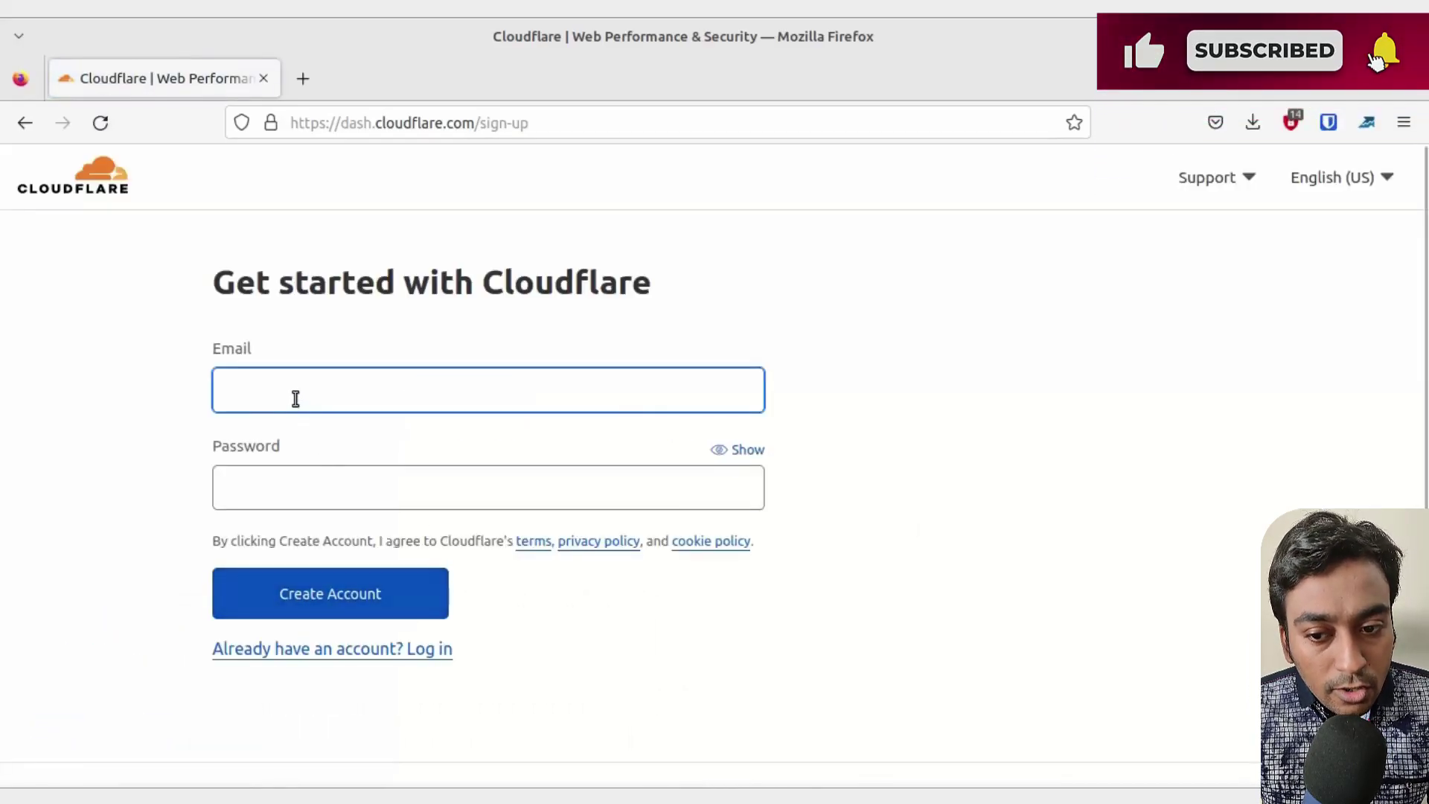
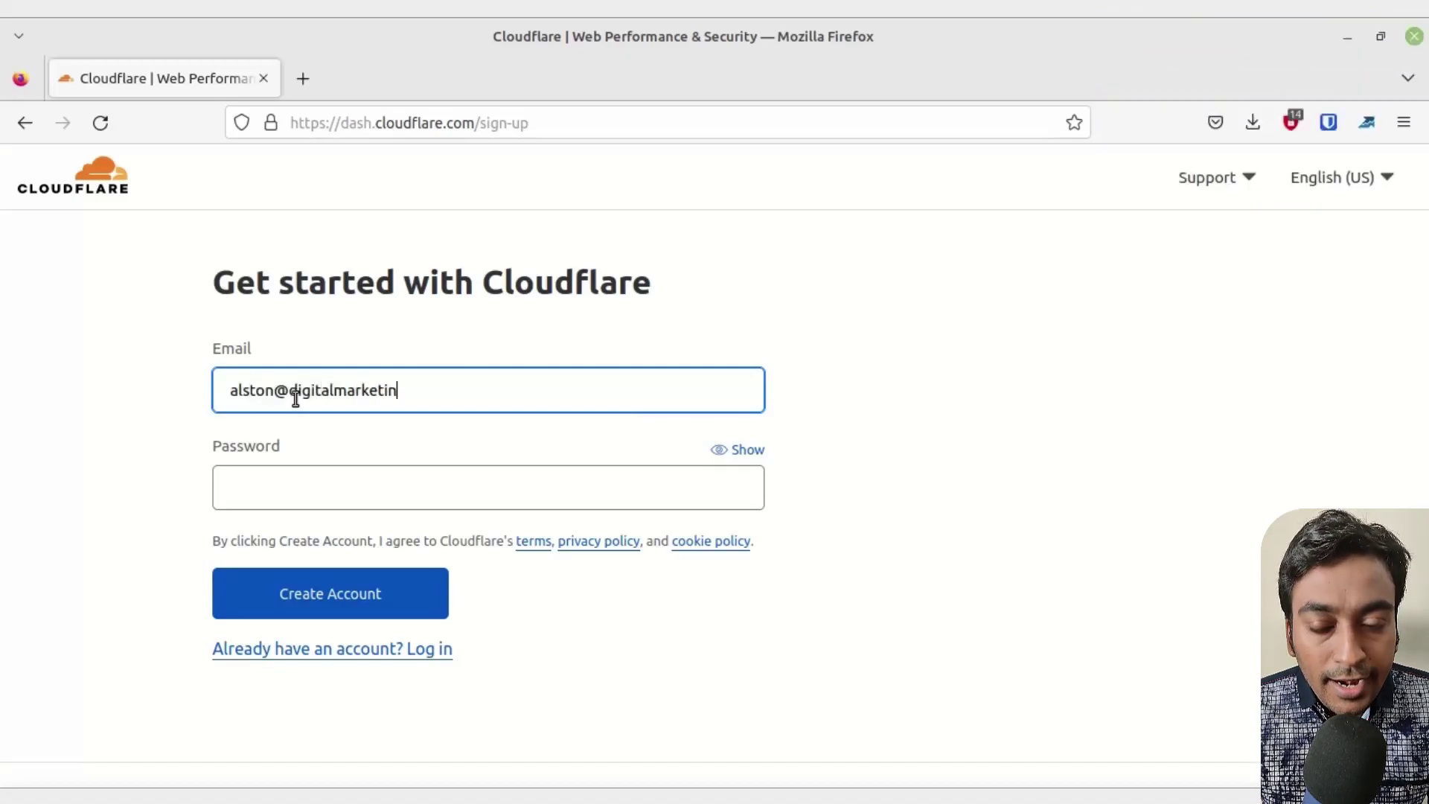
key("Tab")
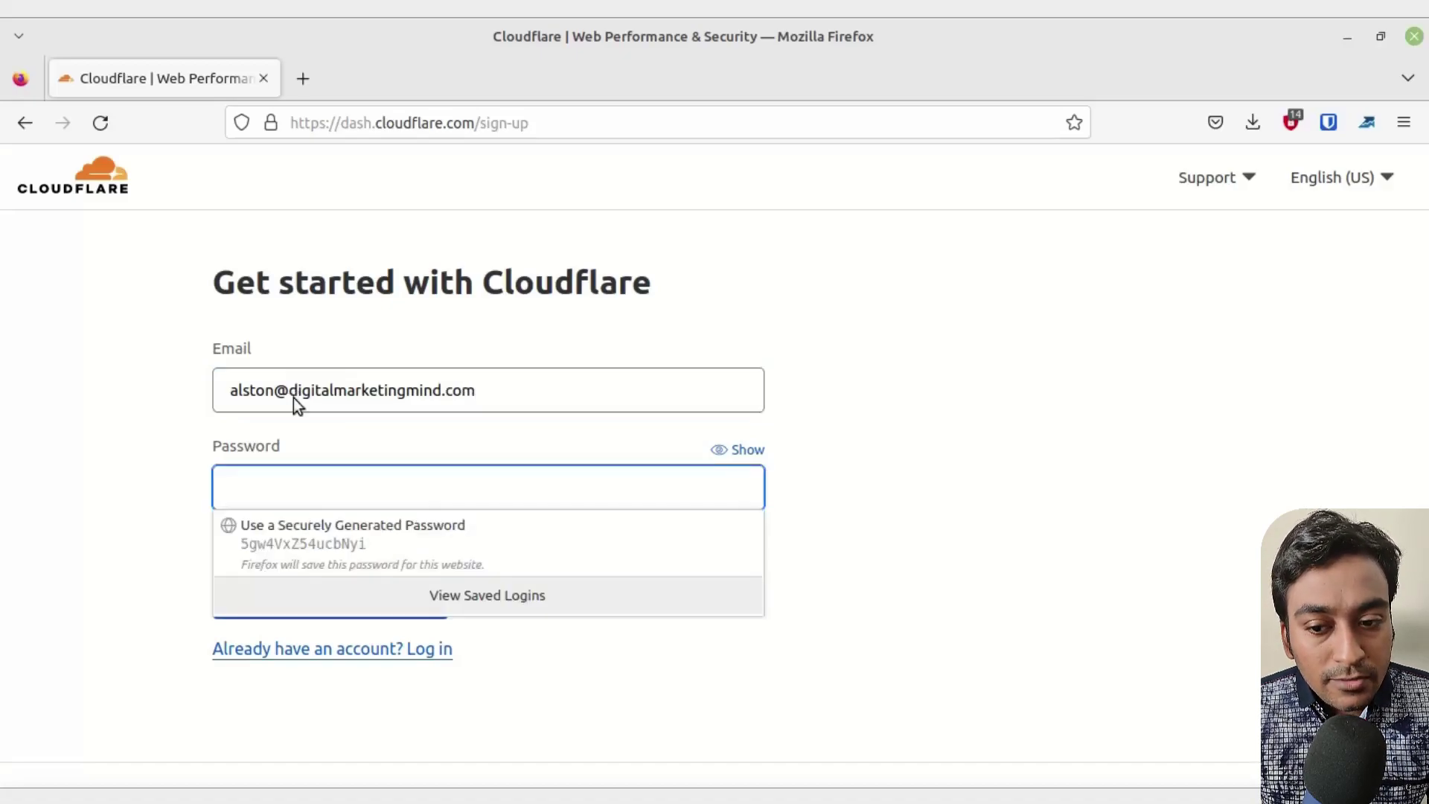
type("•••••••••")
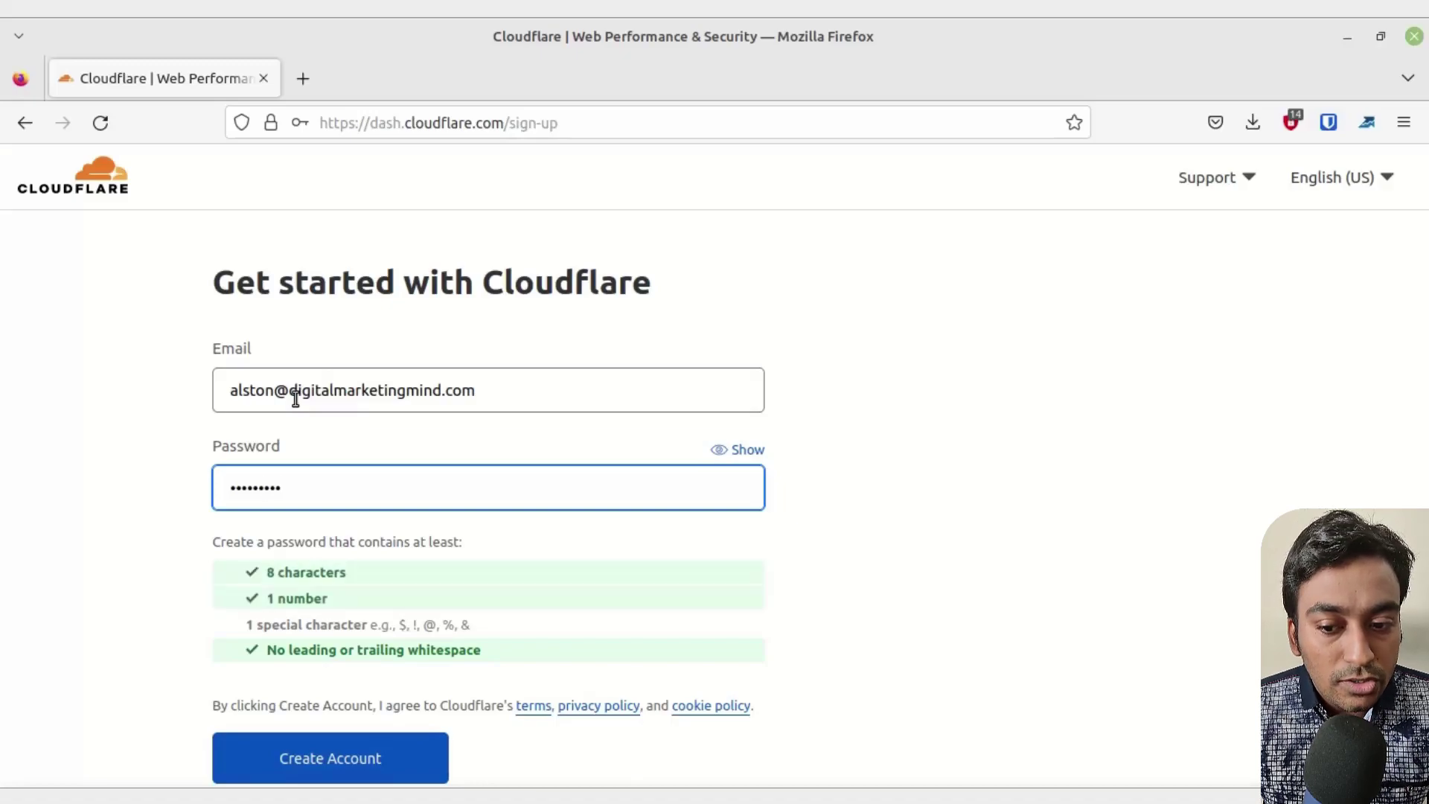
type("•")
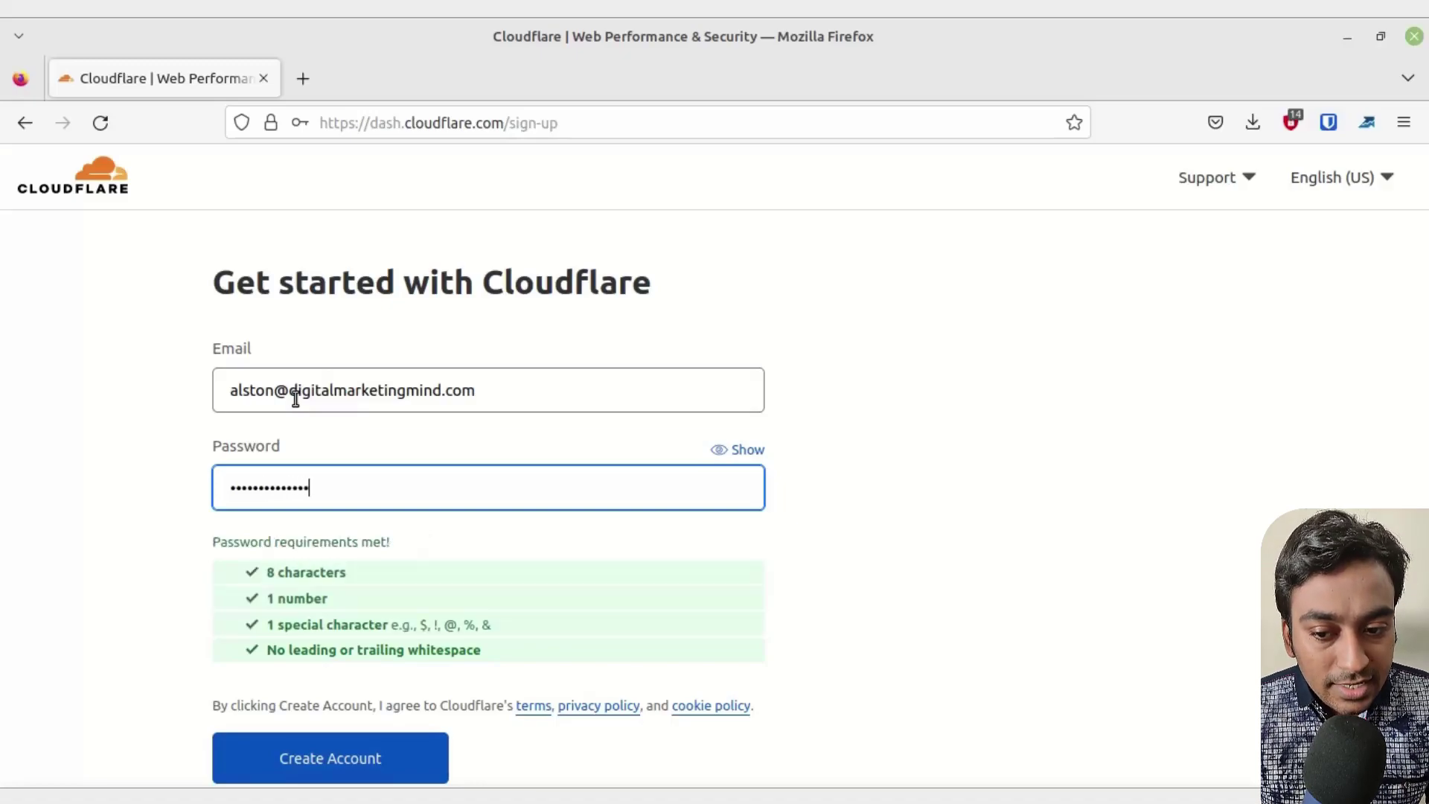
left_click(326, 757)
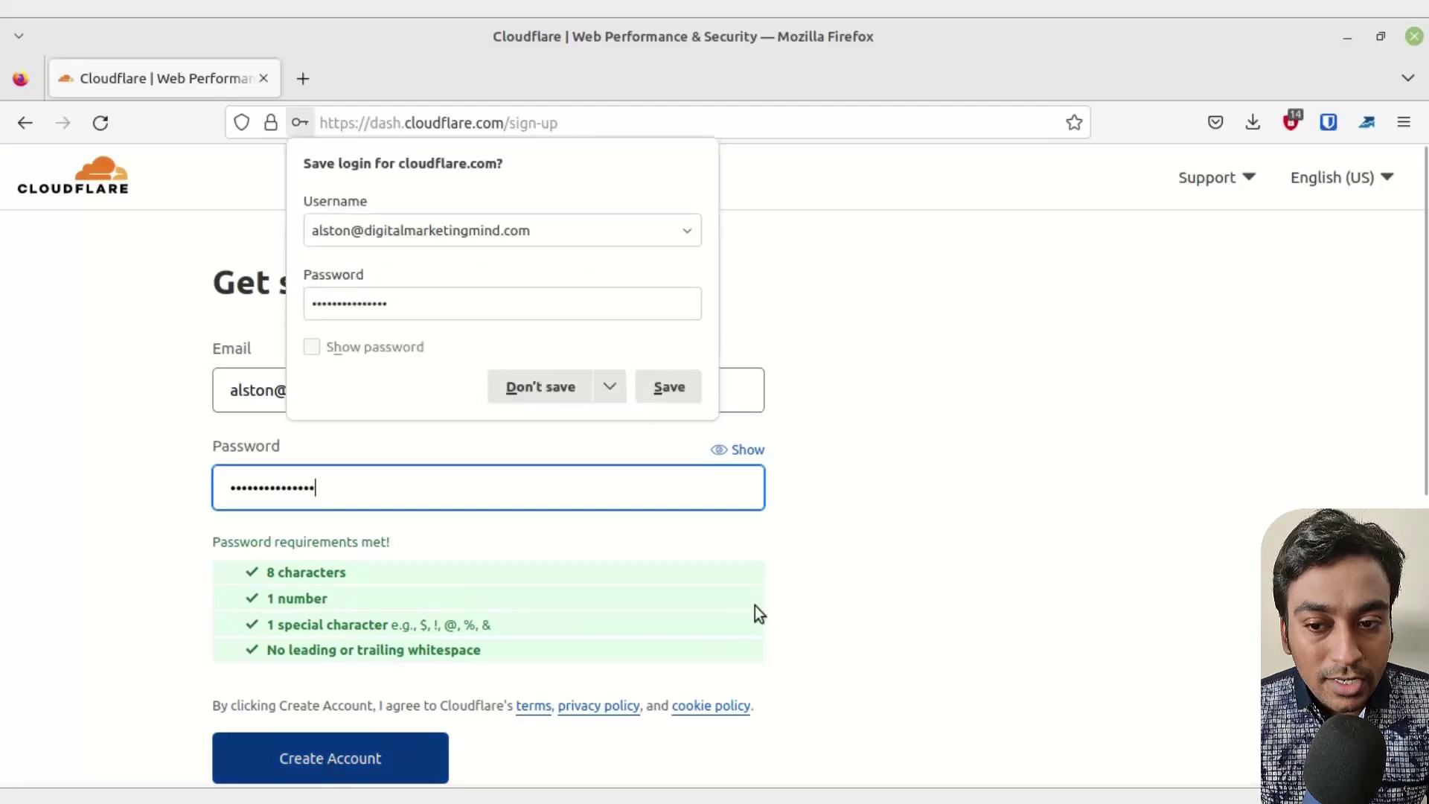
left_click(543, 389)
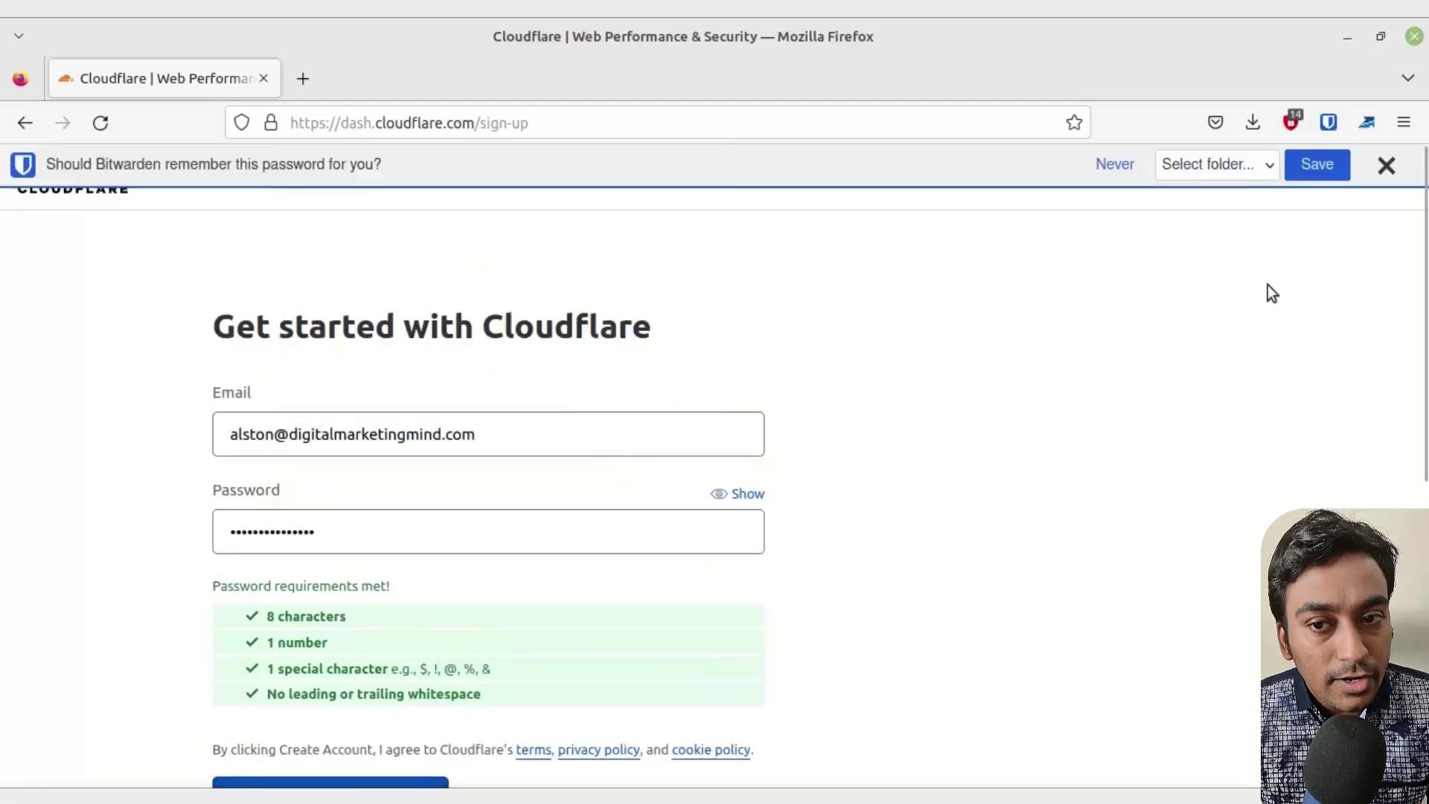
- Dismiss the password manager prompt, go to Websites, and close the price-increase notice
left_click(1385, 165)
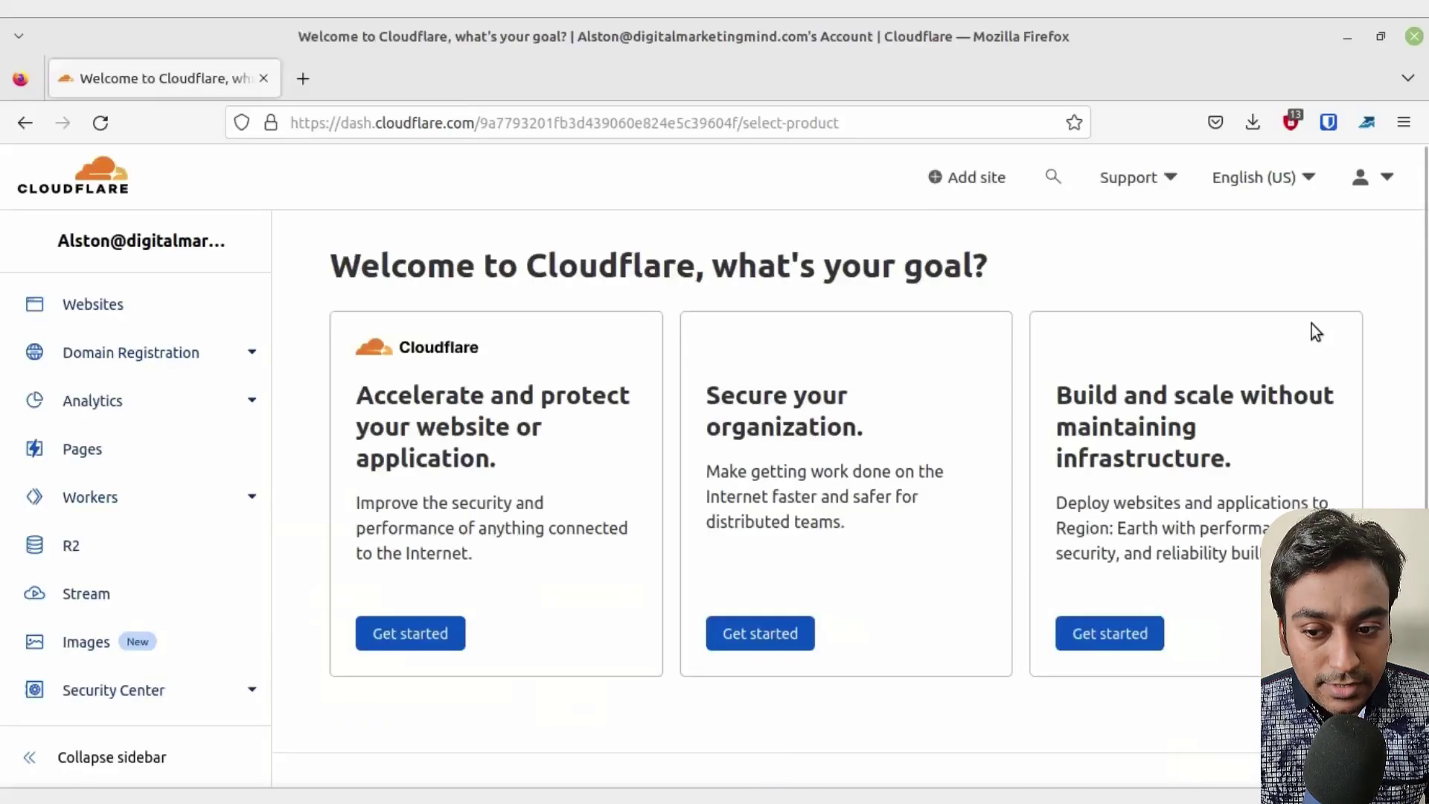
scroll(1243, 357, "down", 3)
scroll(1240, 359, "up", 3)
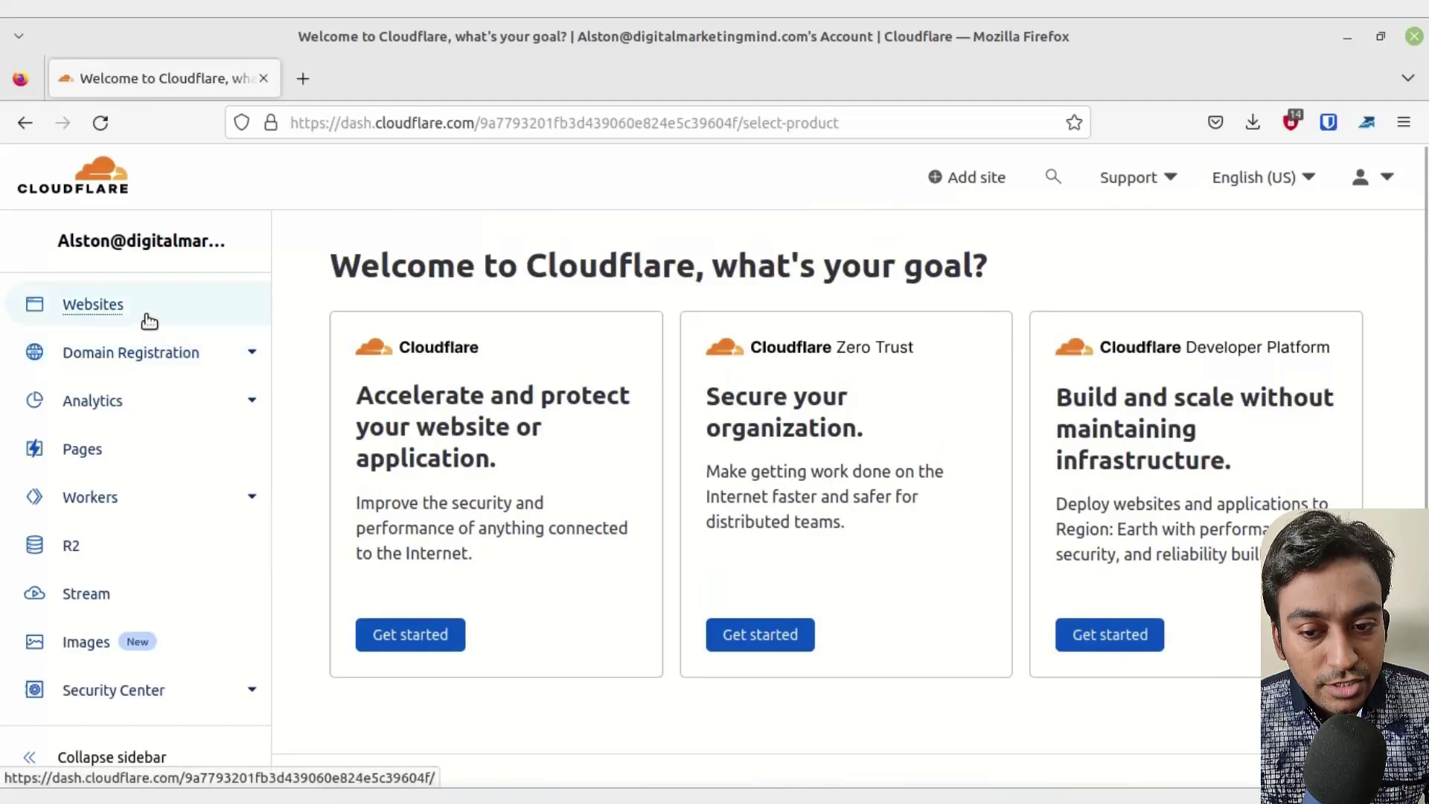
left_click(148, 322)
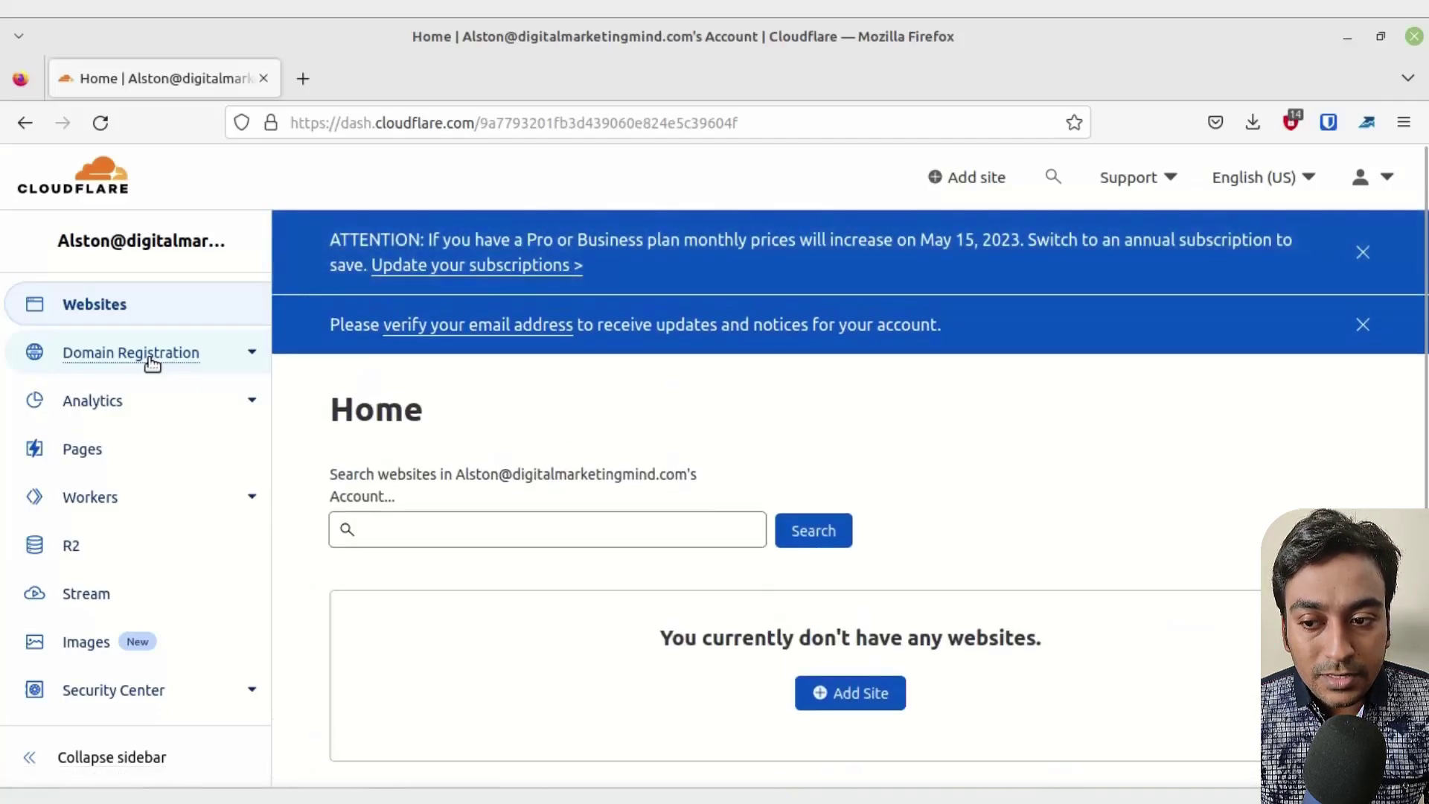
left_click(1362, 253)
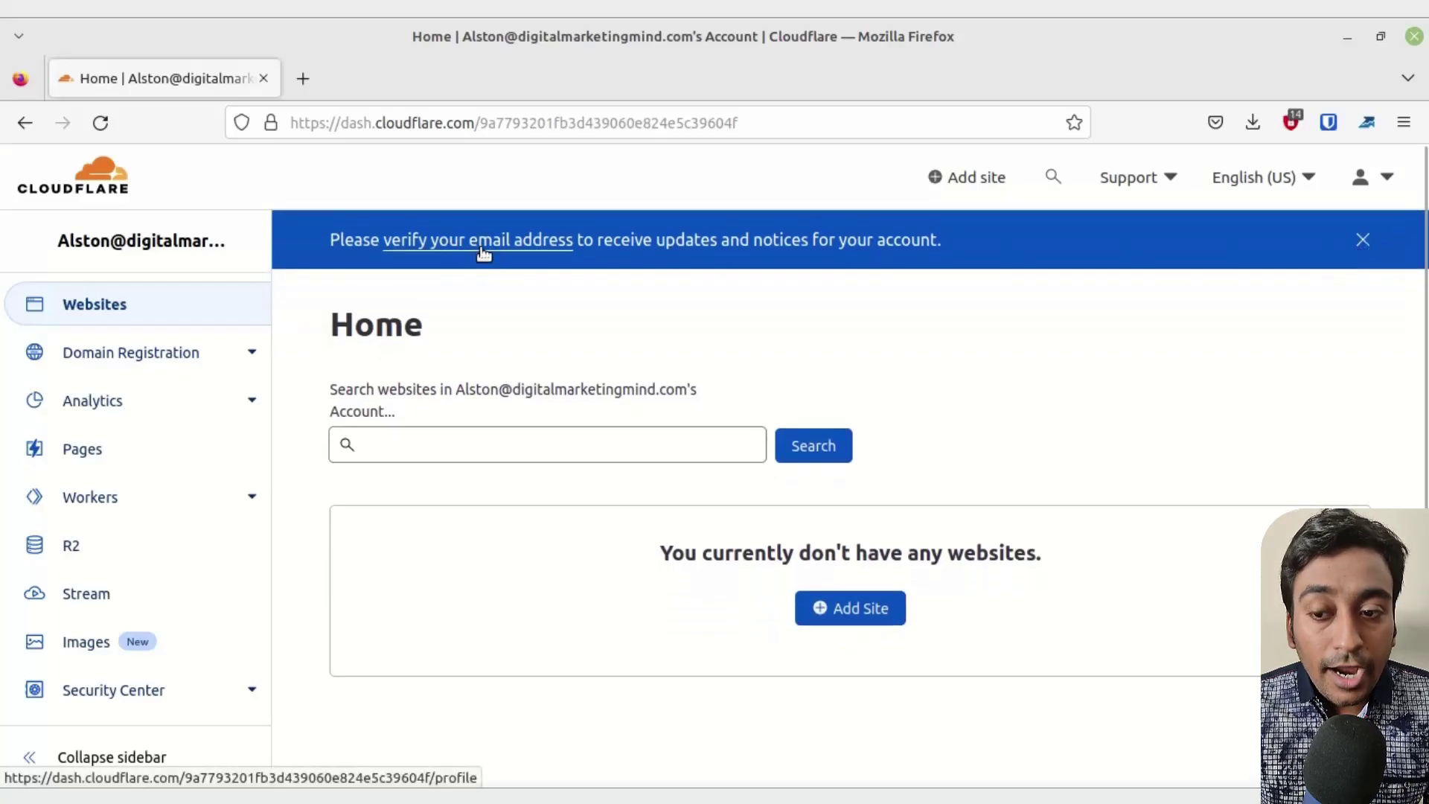
- Send the verification email and open its Cloudflare verification link from the inbox
left_click(483, 240)
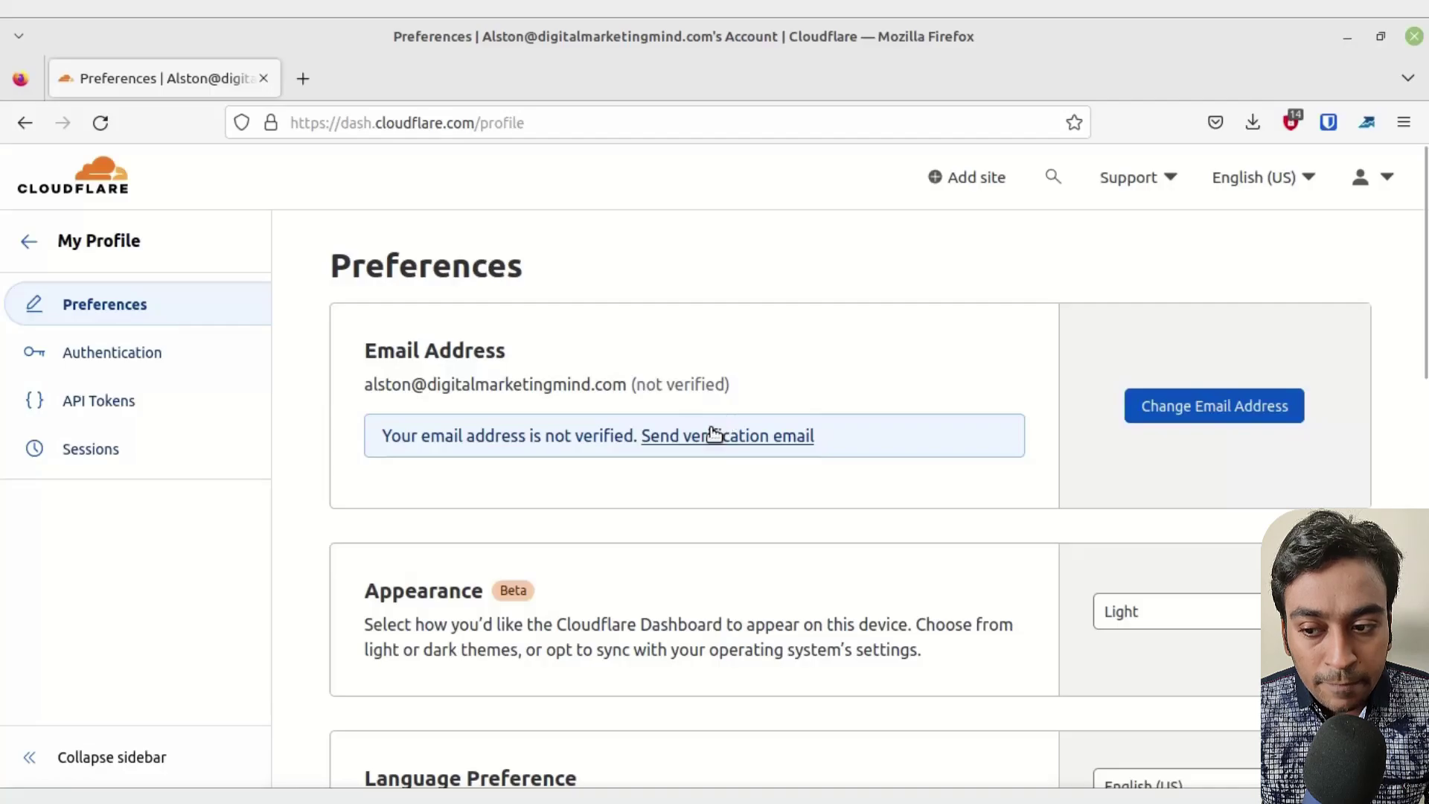
left_click(783, 443)
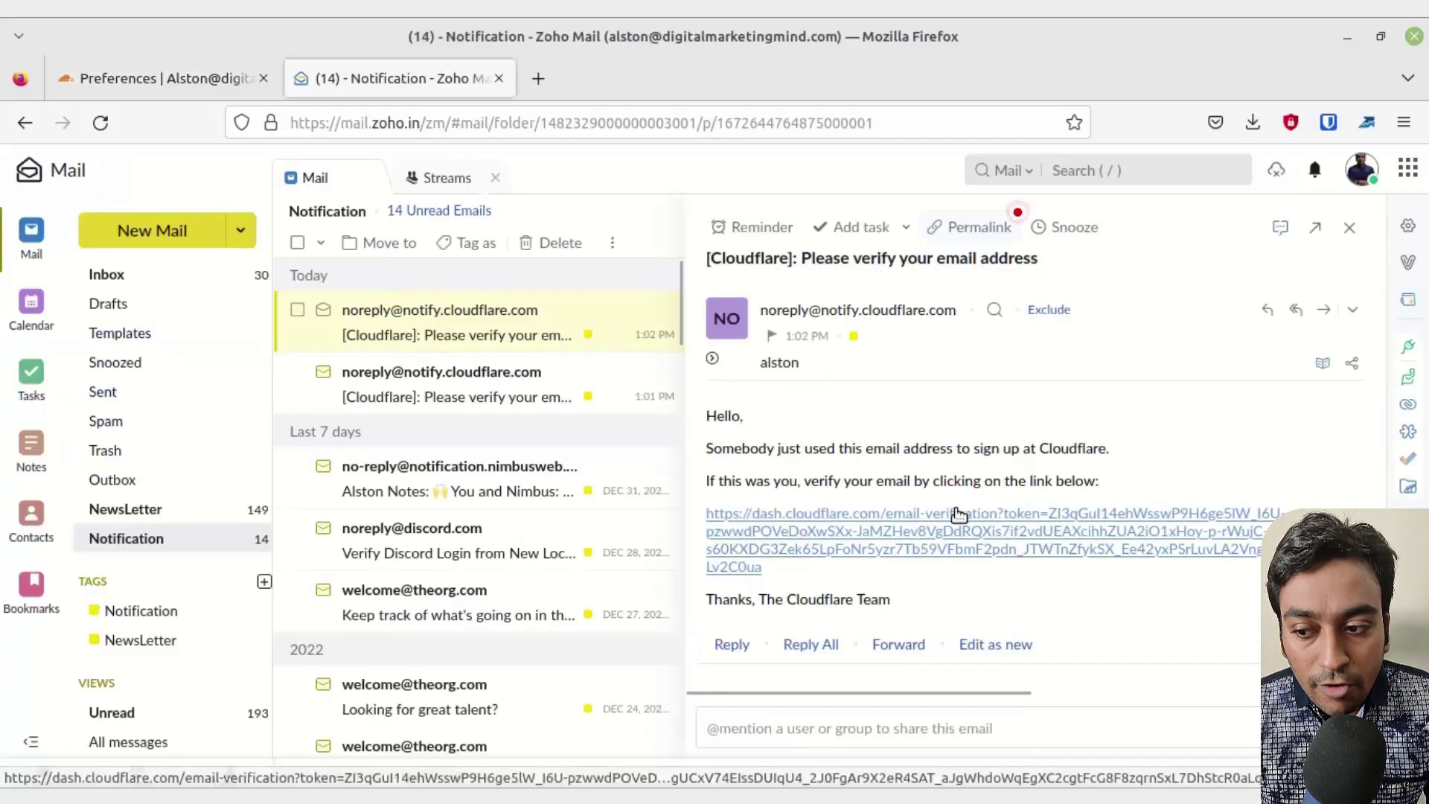
left_click(958, 514)
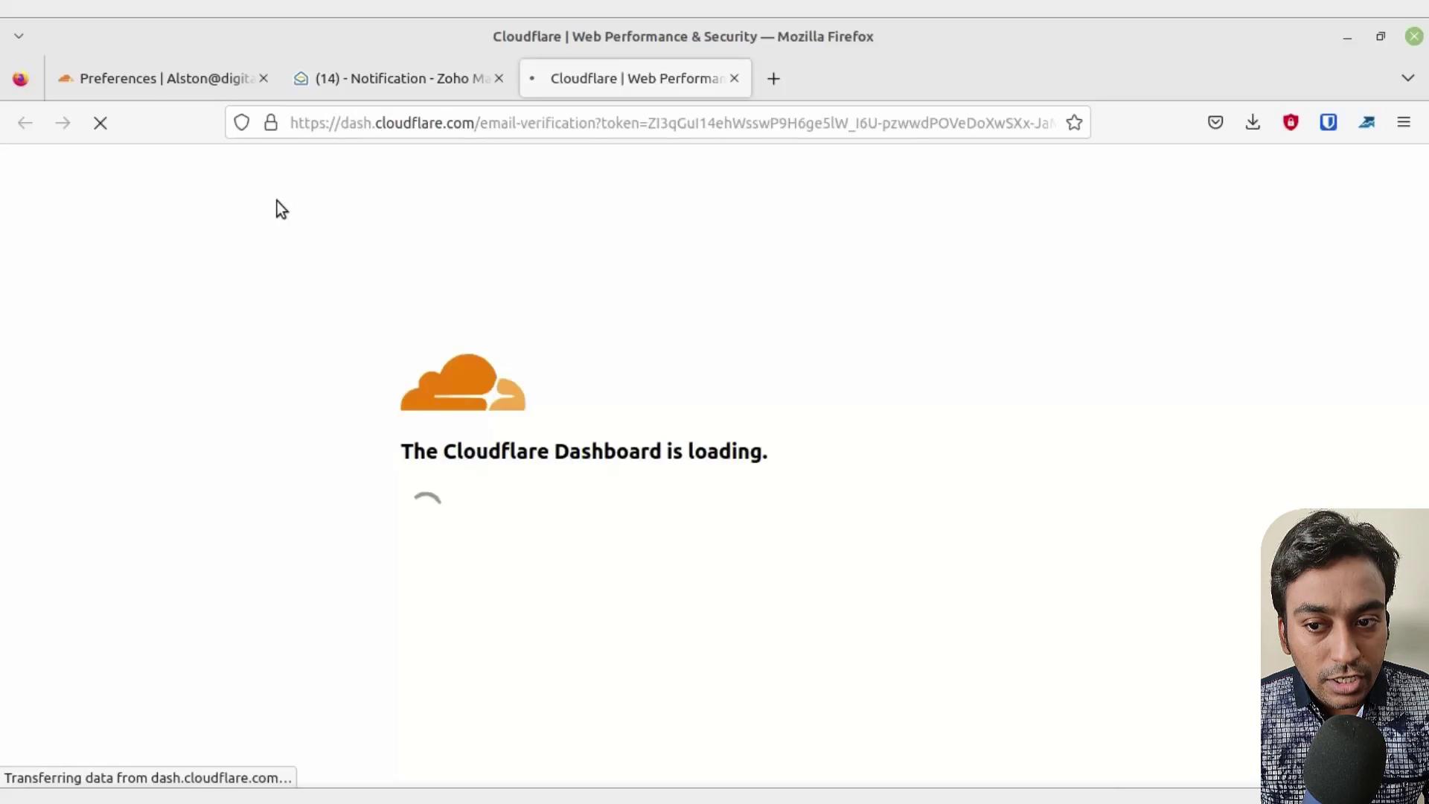
- Close the old Preferences page, continue past verification, and open Register Domains
left_click(259, 82)
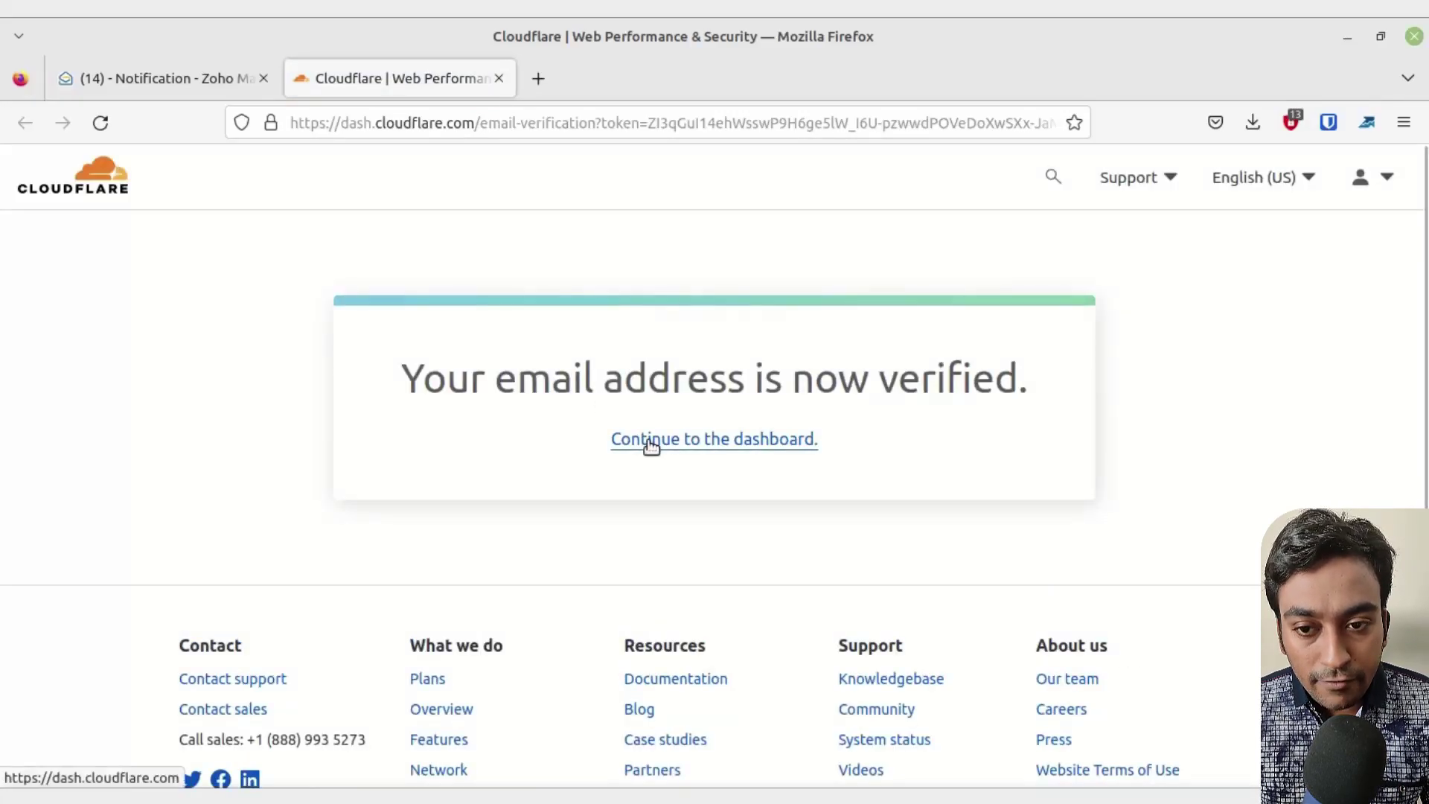
left_click(651, 444)
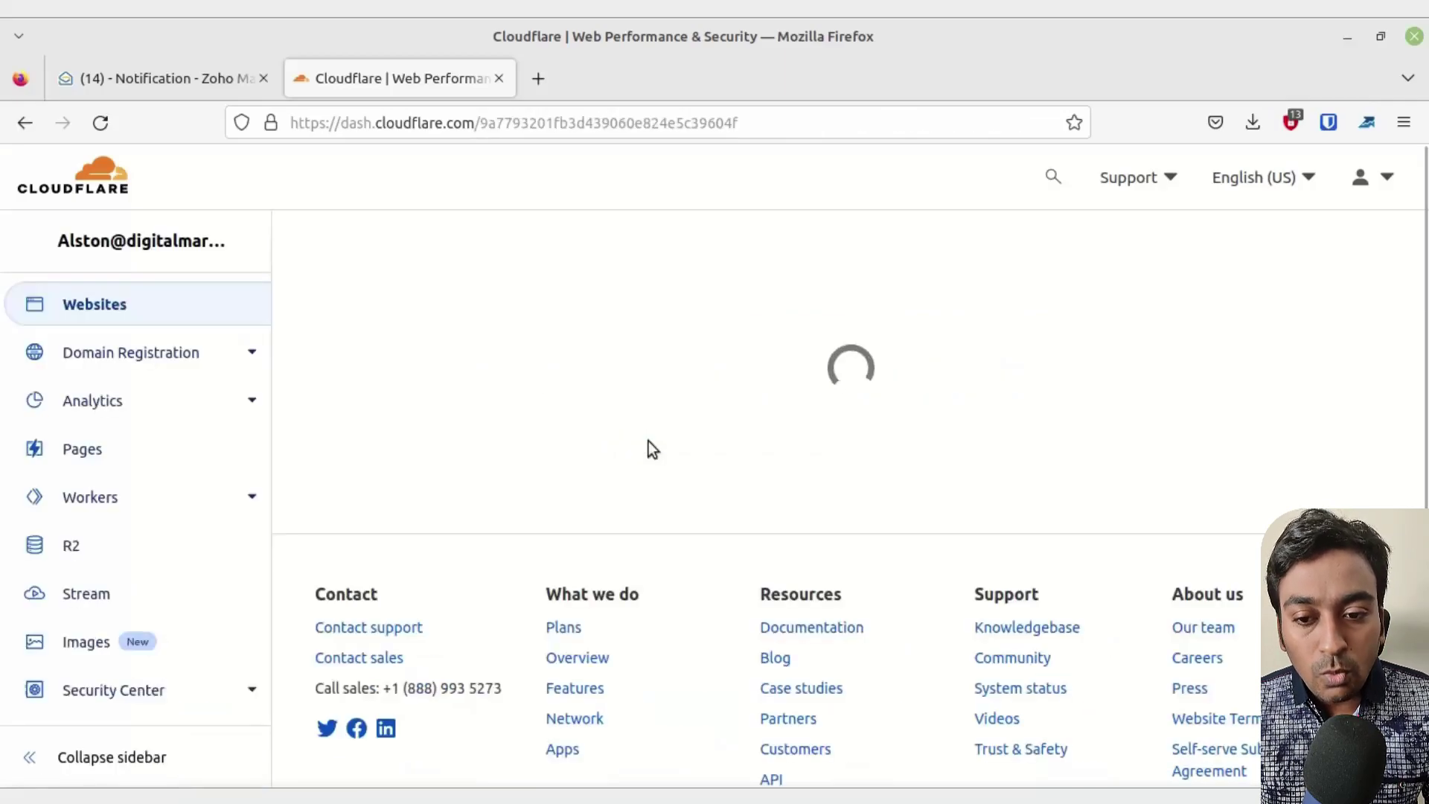
left_click(181, 356)
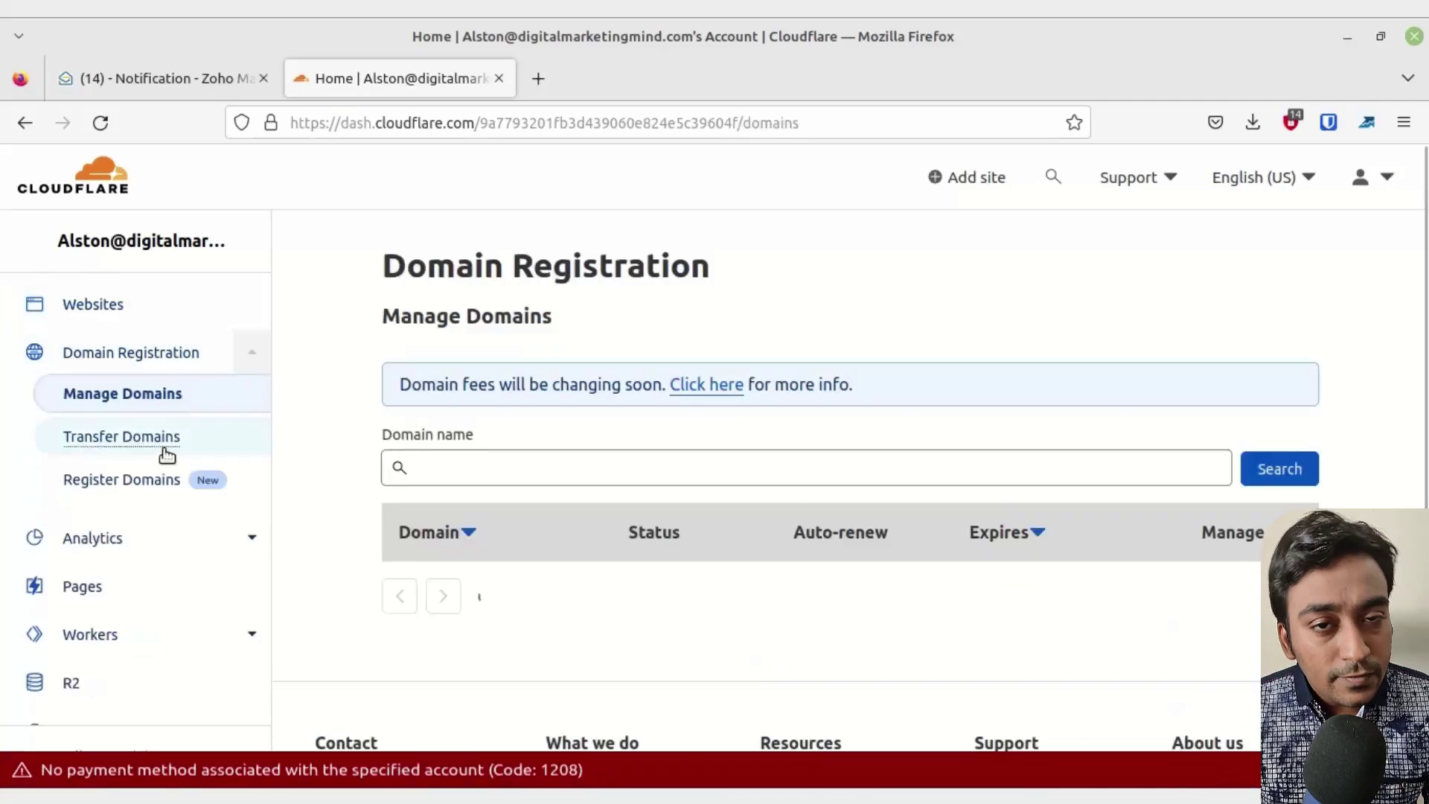
left_click(153, 477)
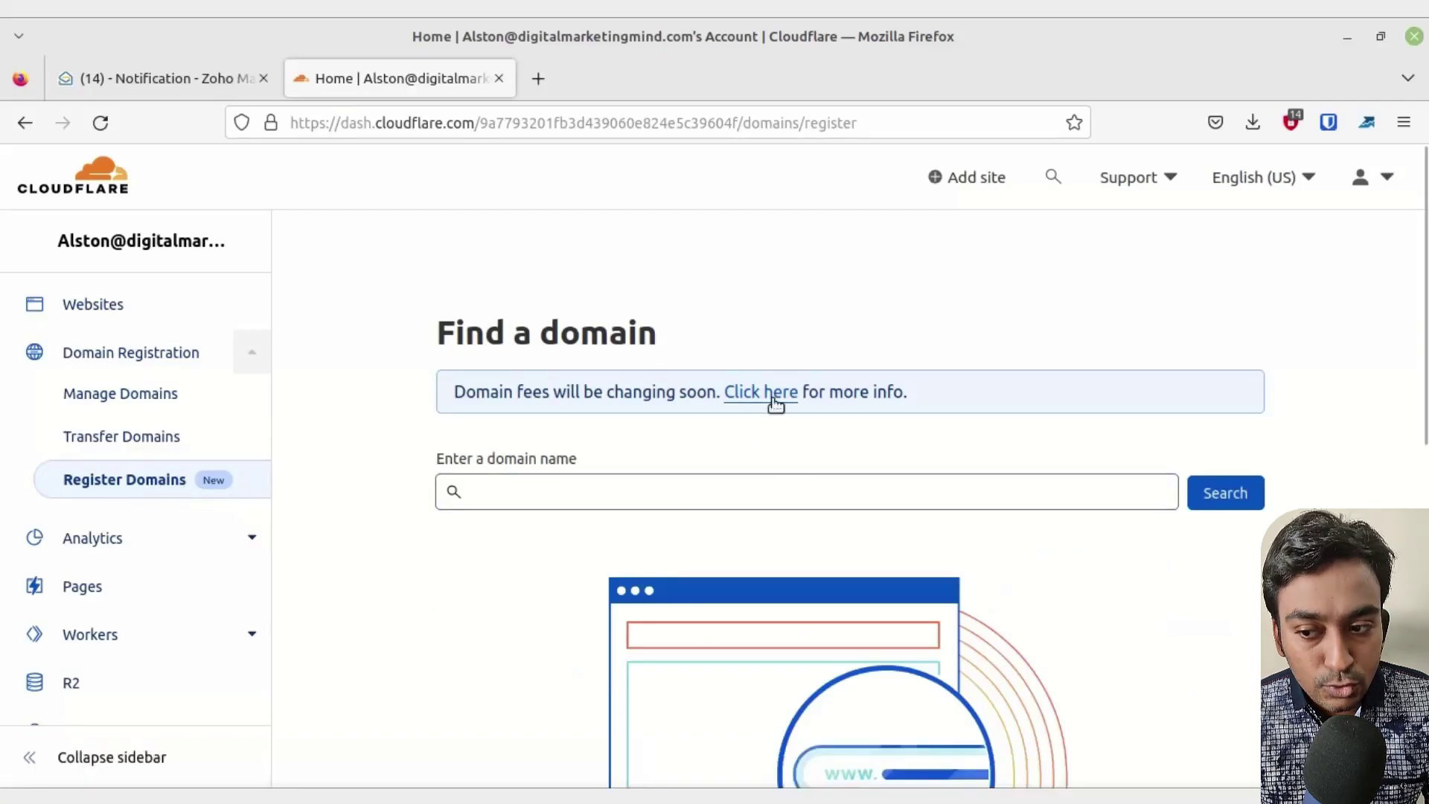
- Scroll the sidebar down to the Manage Account pages
scroll(773, 402, "down", 8)
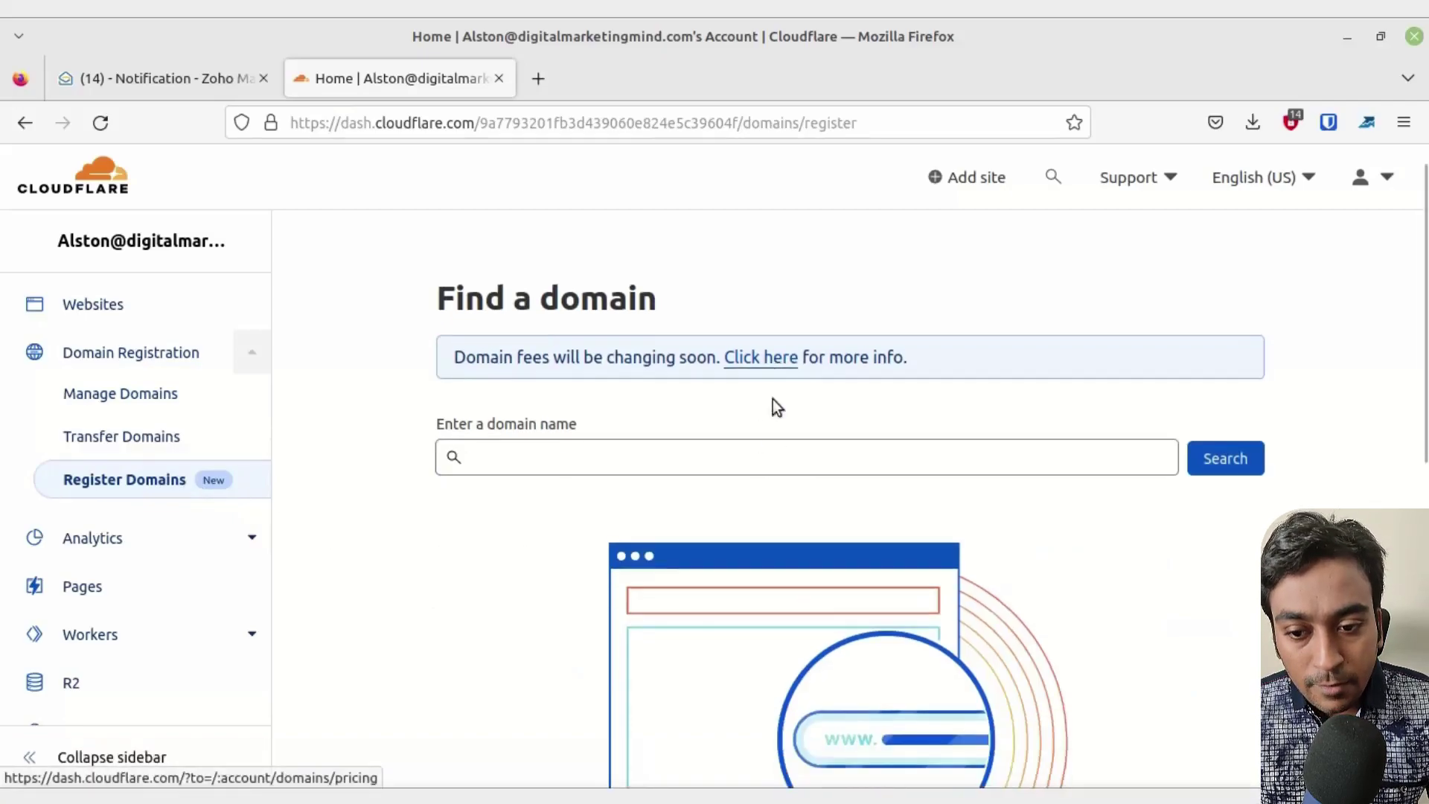
scroll(524, 511, "up", 5)
scroll(176, 607, "down", 5)
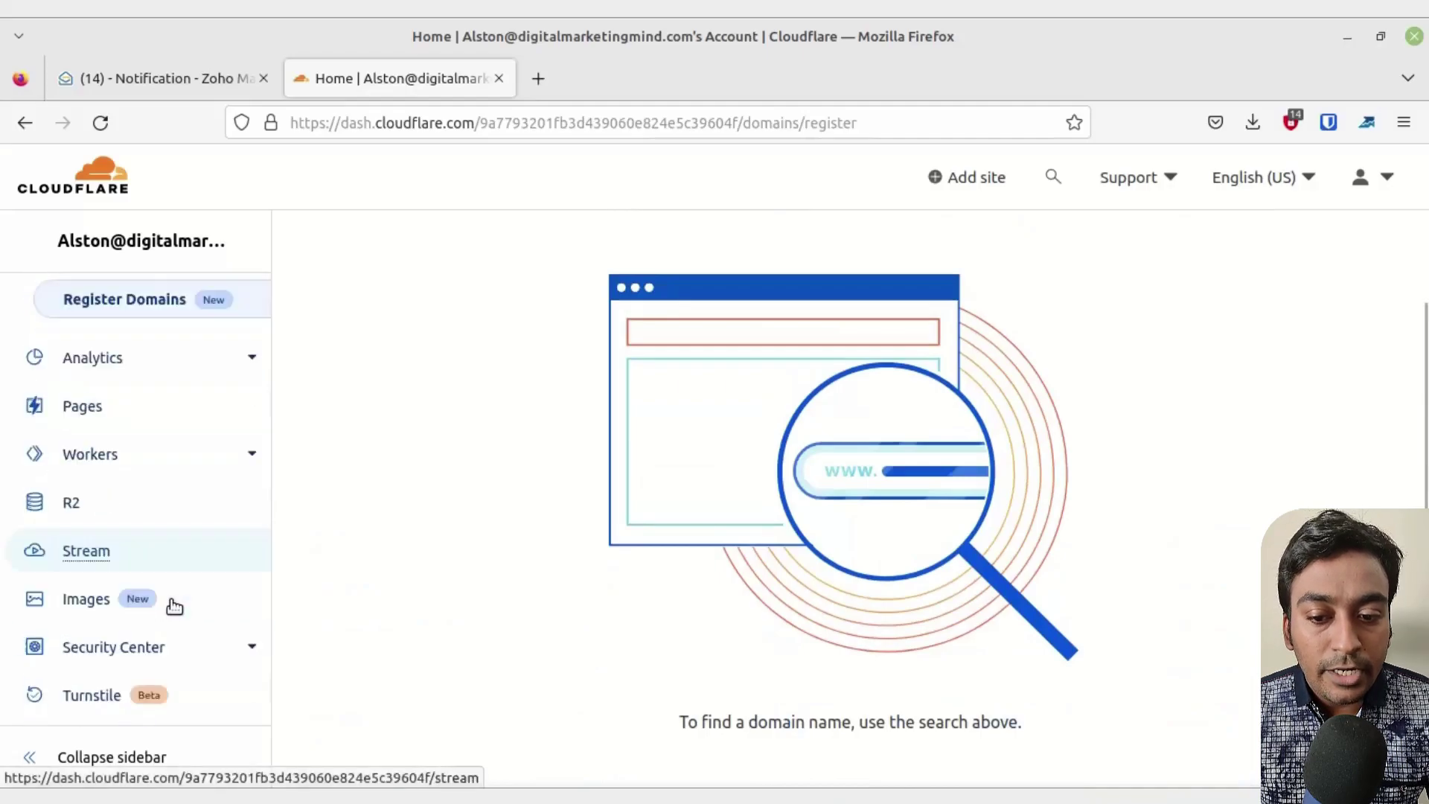
scroll(171, 606, "down", 2)
left_click(147, 625)
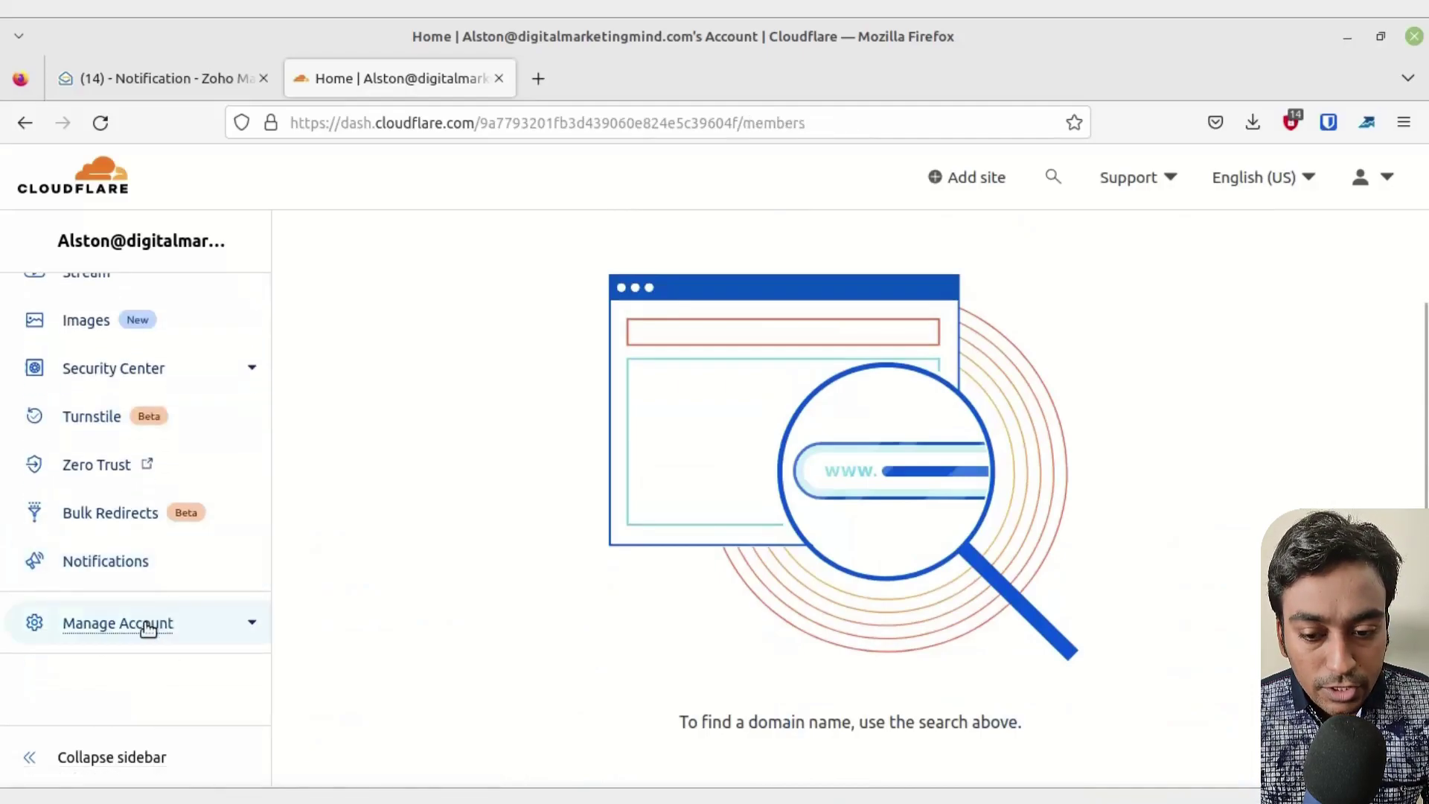
scroll(238, 596, "down", 4)
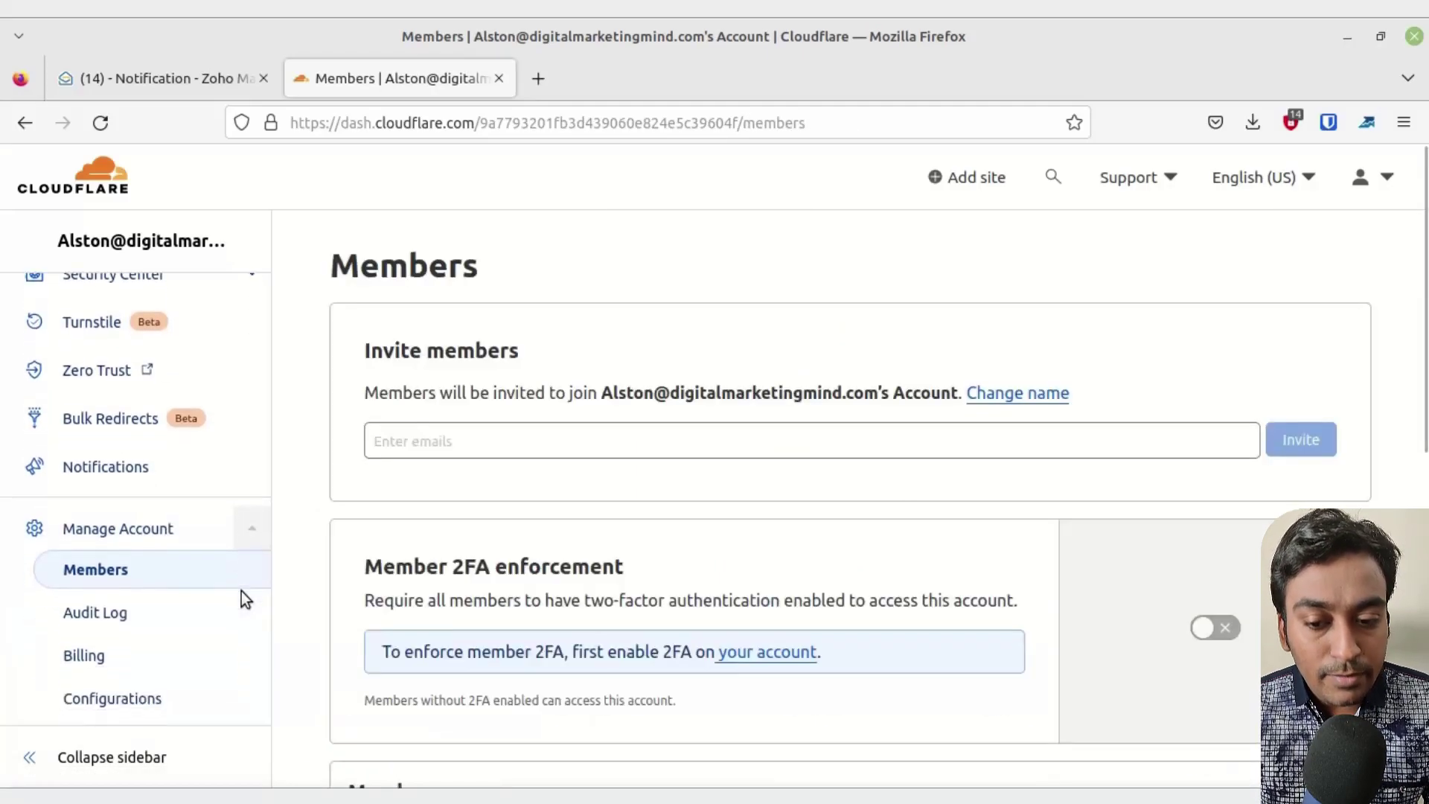
- Show Billing's Payment info with payment methods and billing address, then scroll the sidebar back up
left_click(116, 585)
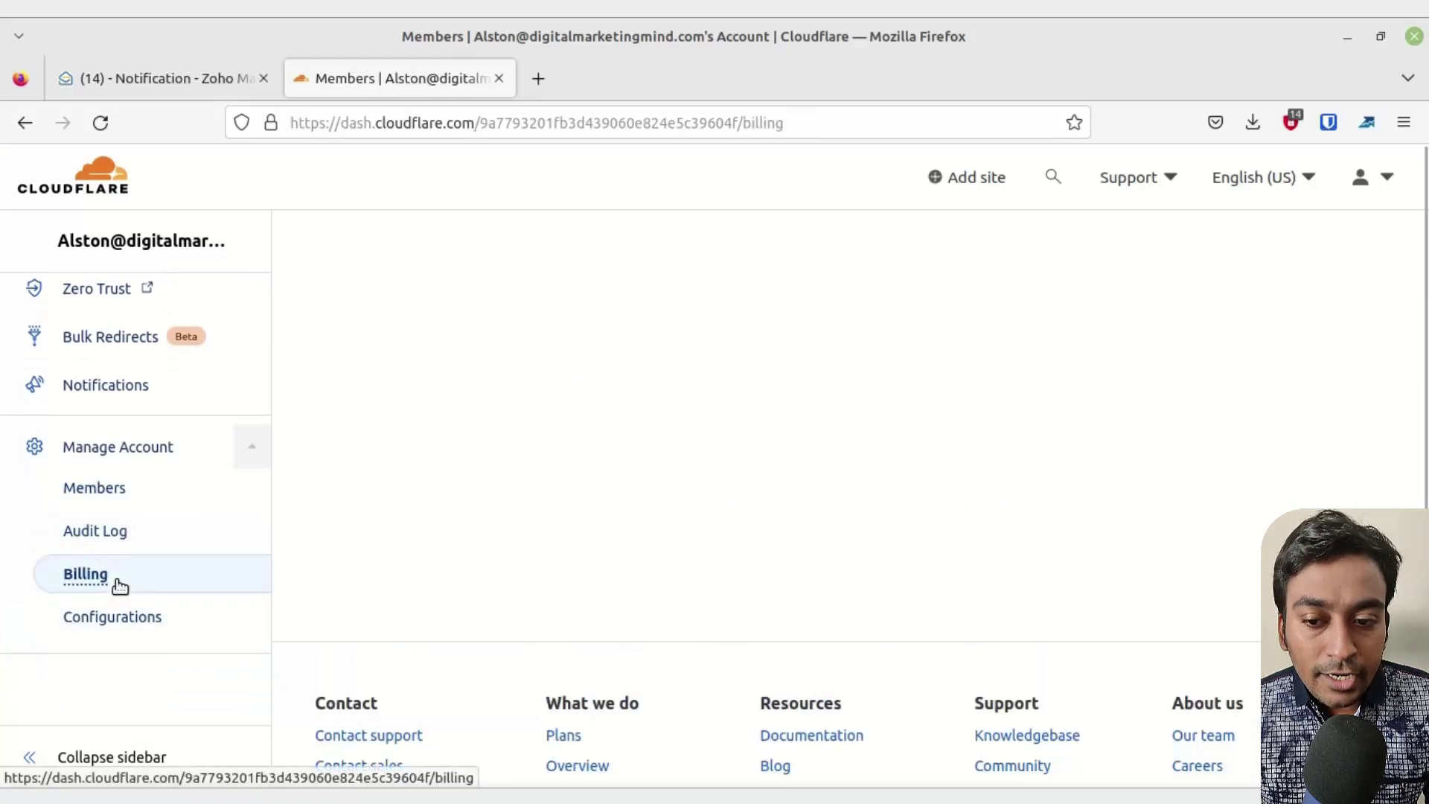
left_click(448, 427)
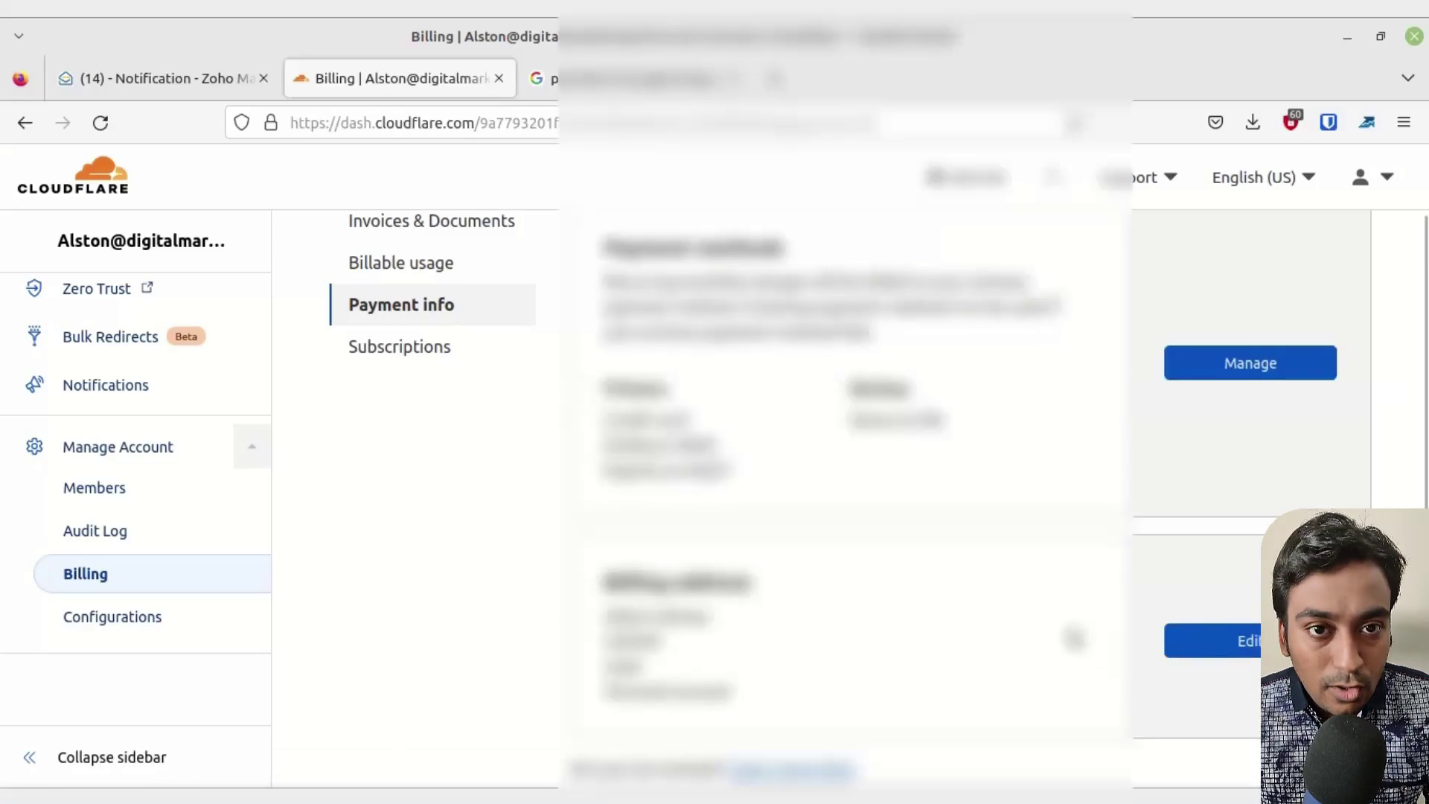
scroll(1072, 634, "up", 2)
scroll(1071, 636, "down", 2)
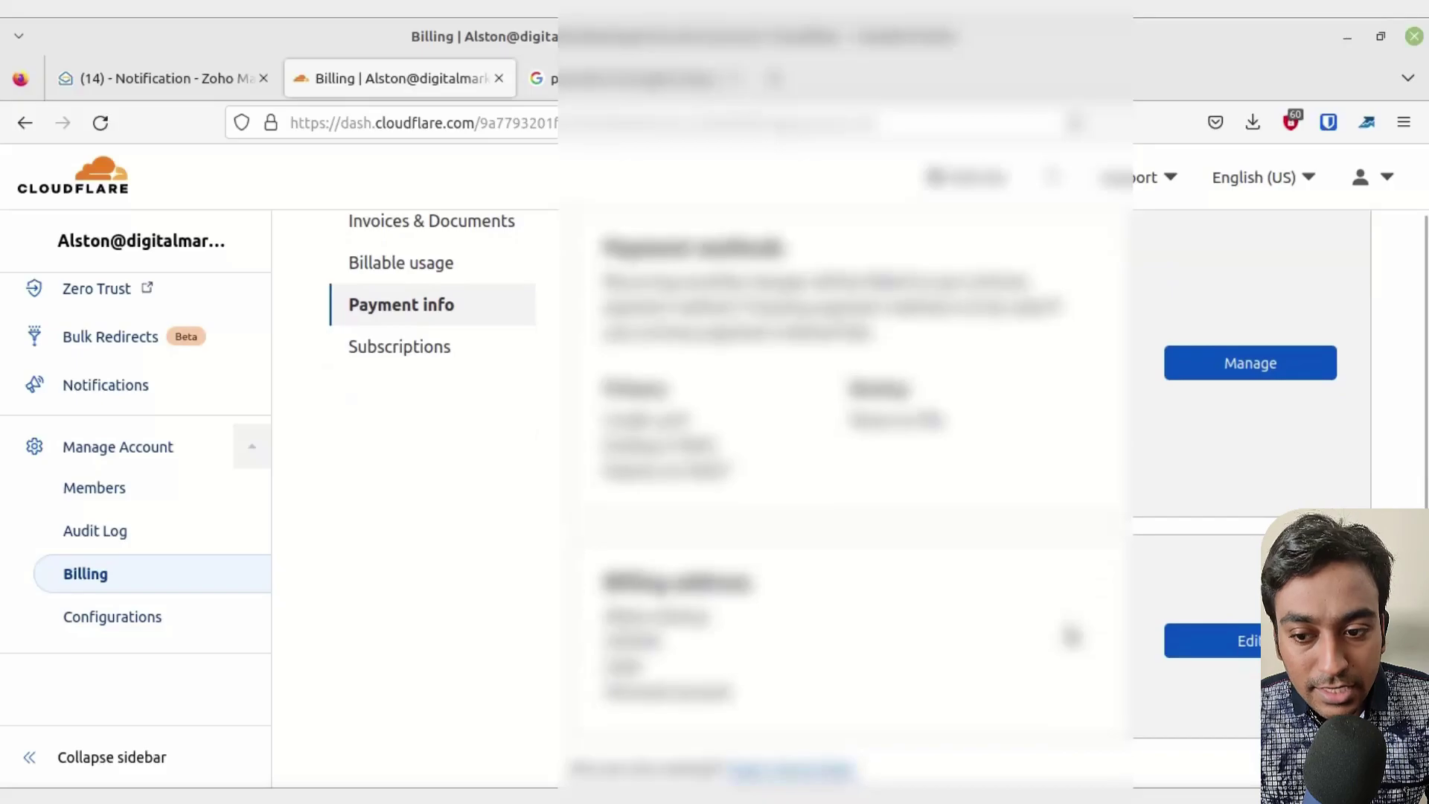
scroll(1072, 636, "up", 2)
scroll(191, 335, "up", 8)
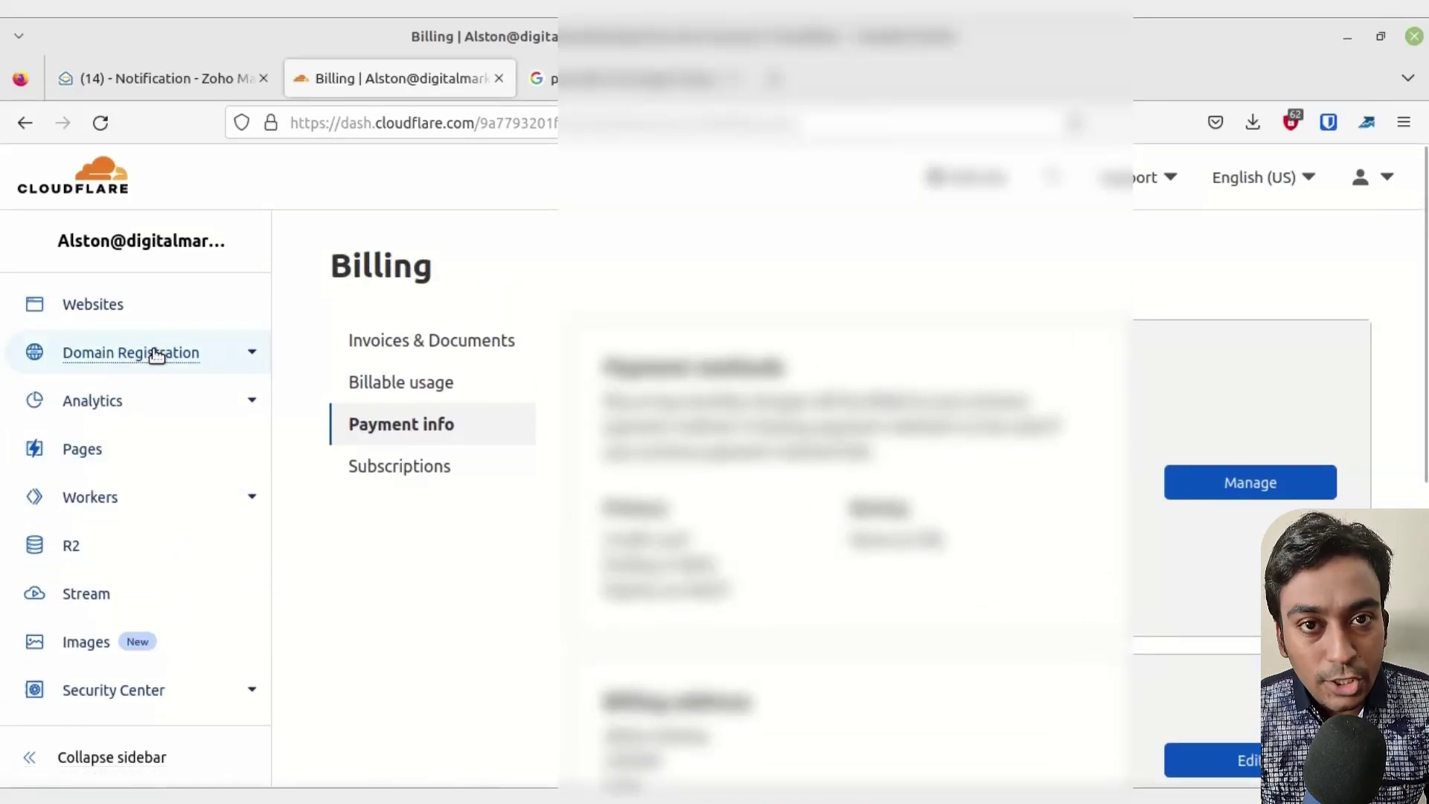
- Search Register Domains for pickleballdominate.com availability
left_click(138, 349)
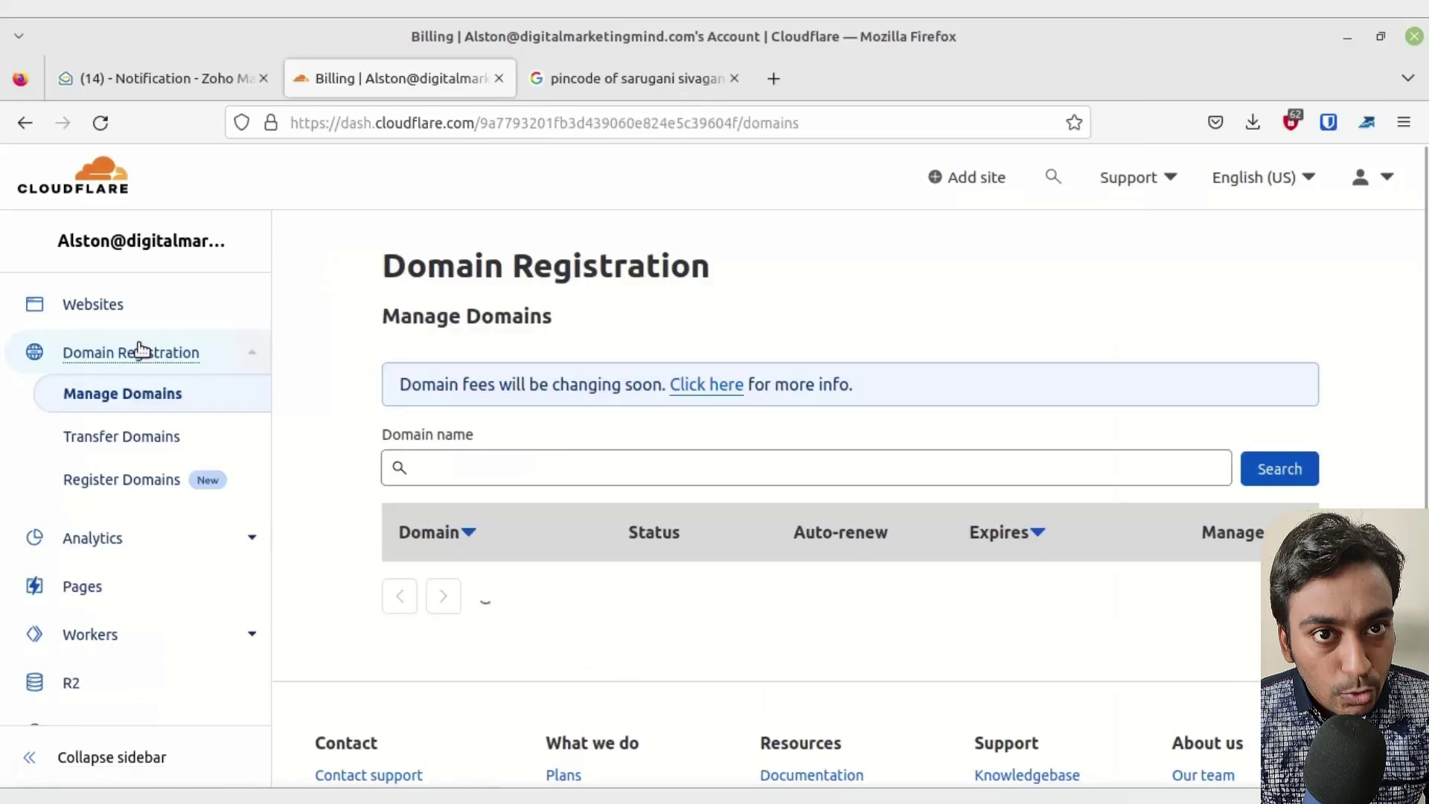
left_click(134, 479)
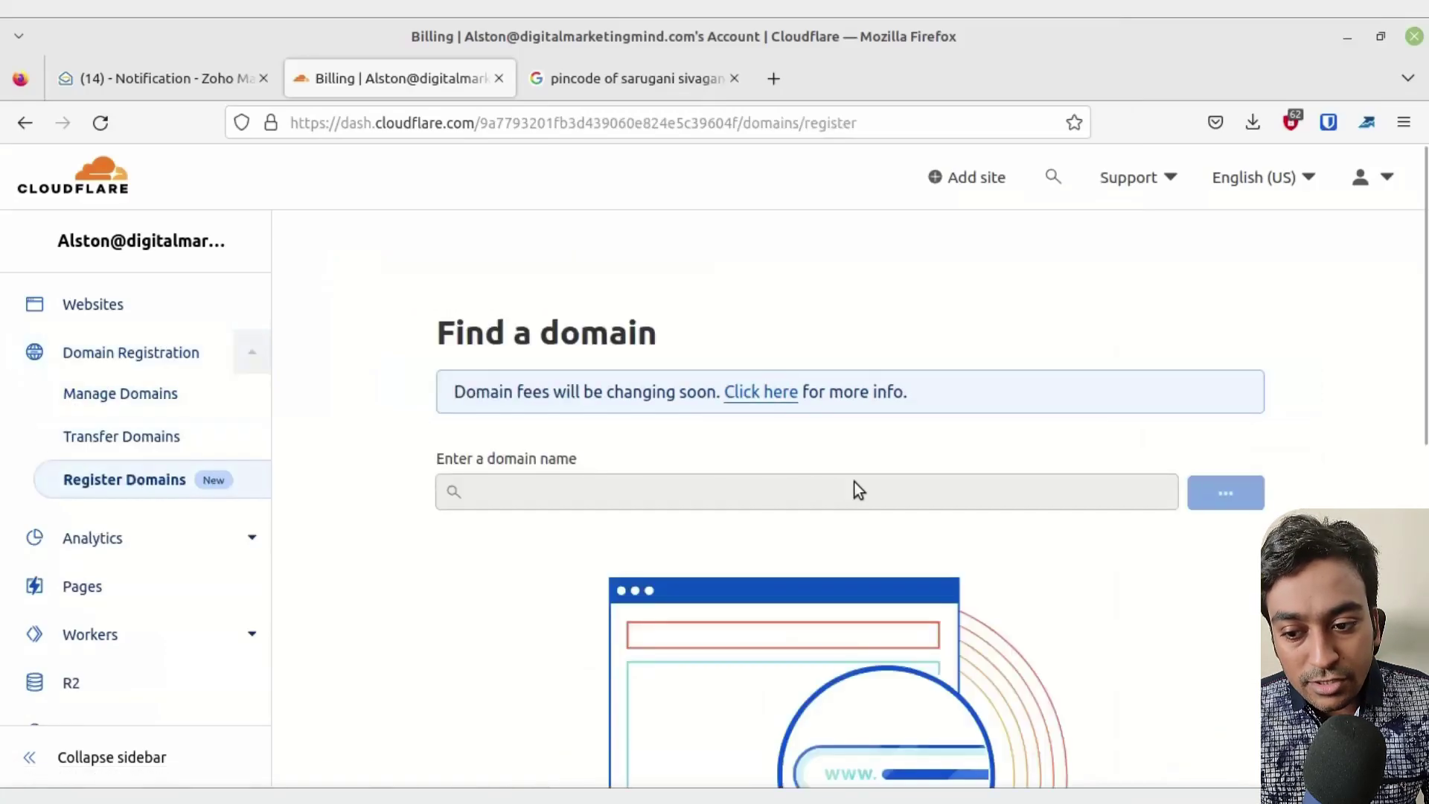
left_click(806, 497)
type("pickleballdominate.com")
left_click(1208, 496)
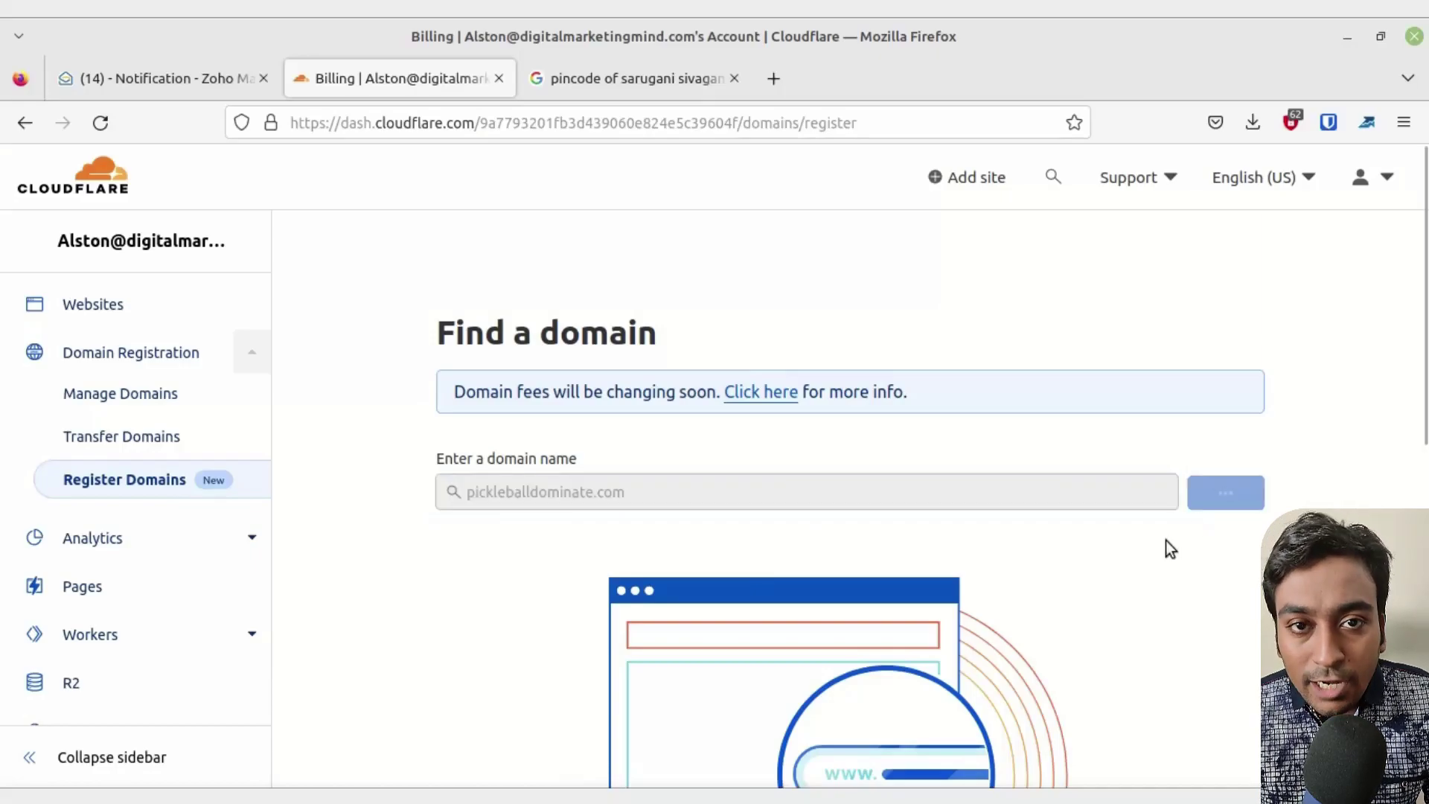
- Close the extra tab and start purchasing pickleballdominate.com for $9.15
left_click(735, 79)
scroll(814, 260, "down", 3)
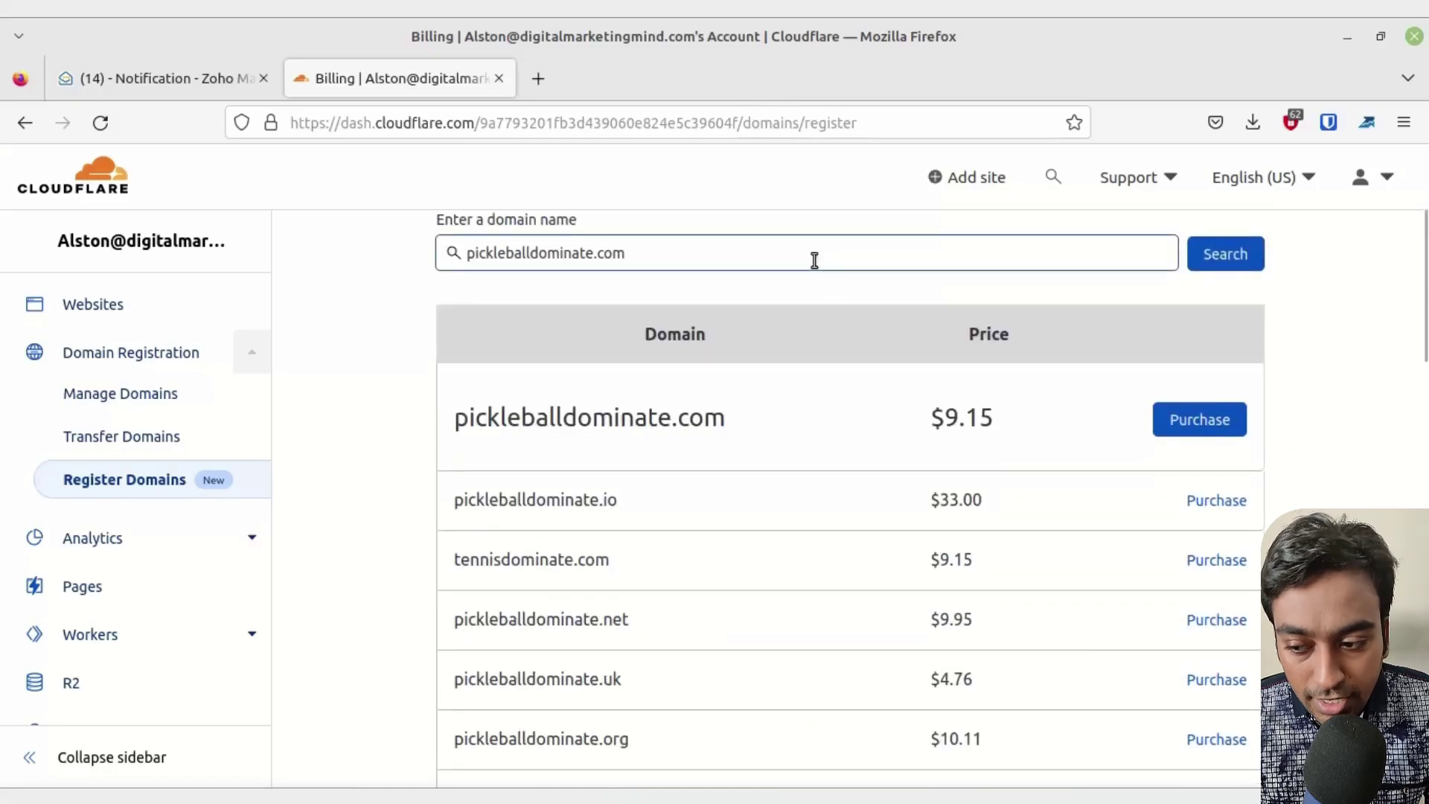
scroll(907, 520, "up", 2)
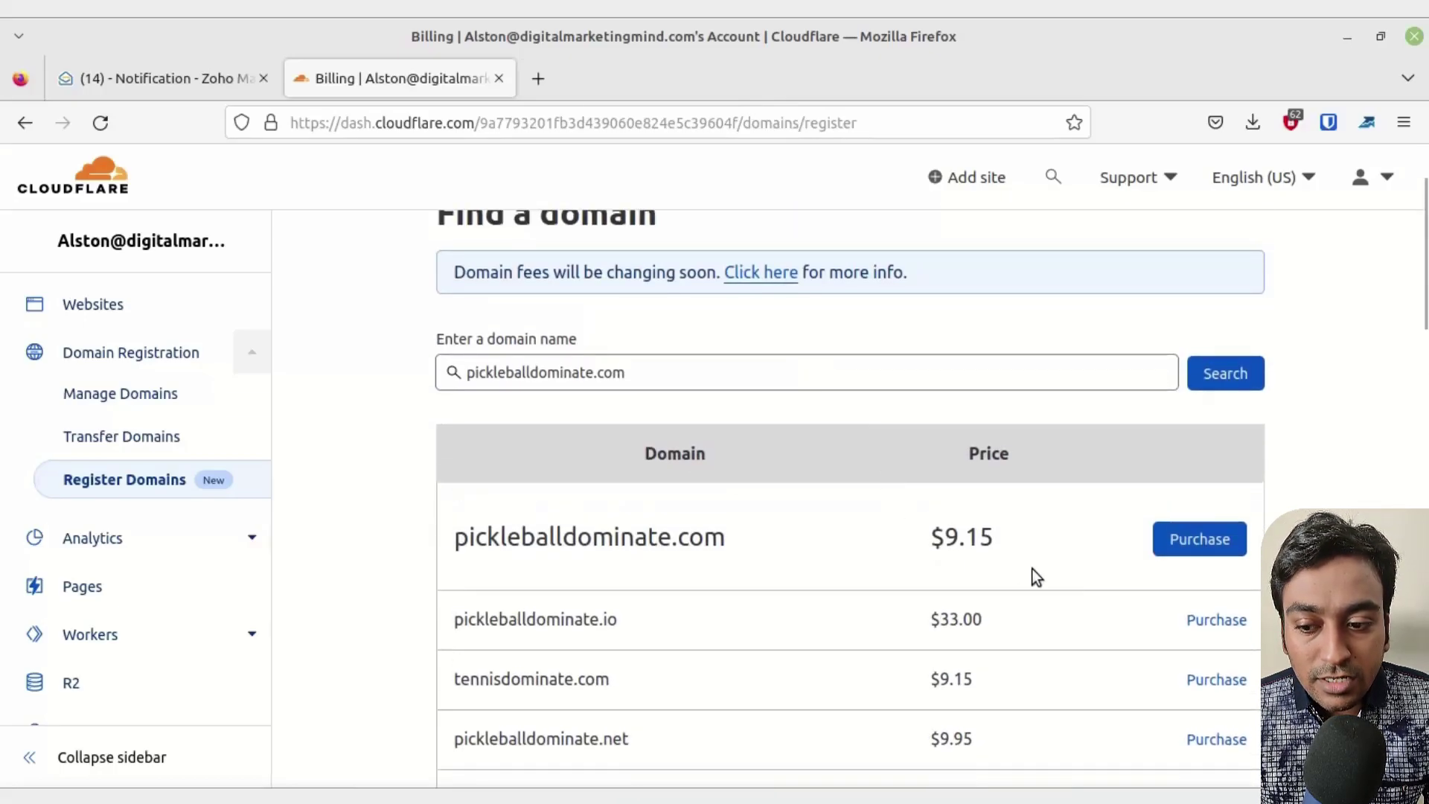
left_click(1234, 544)
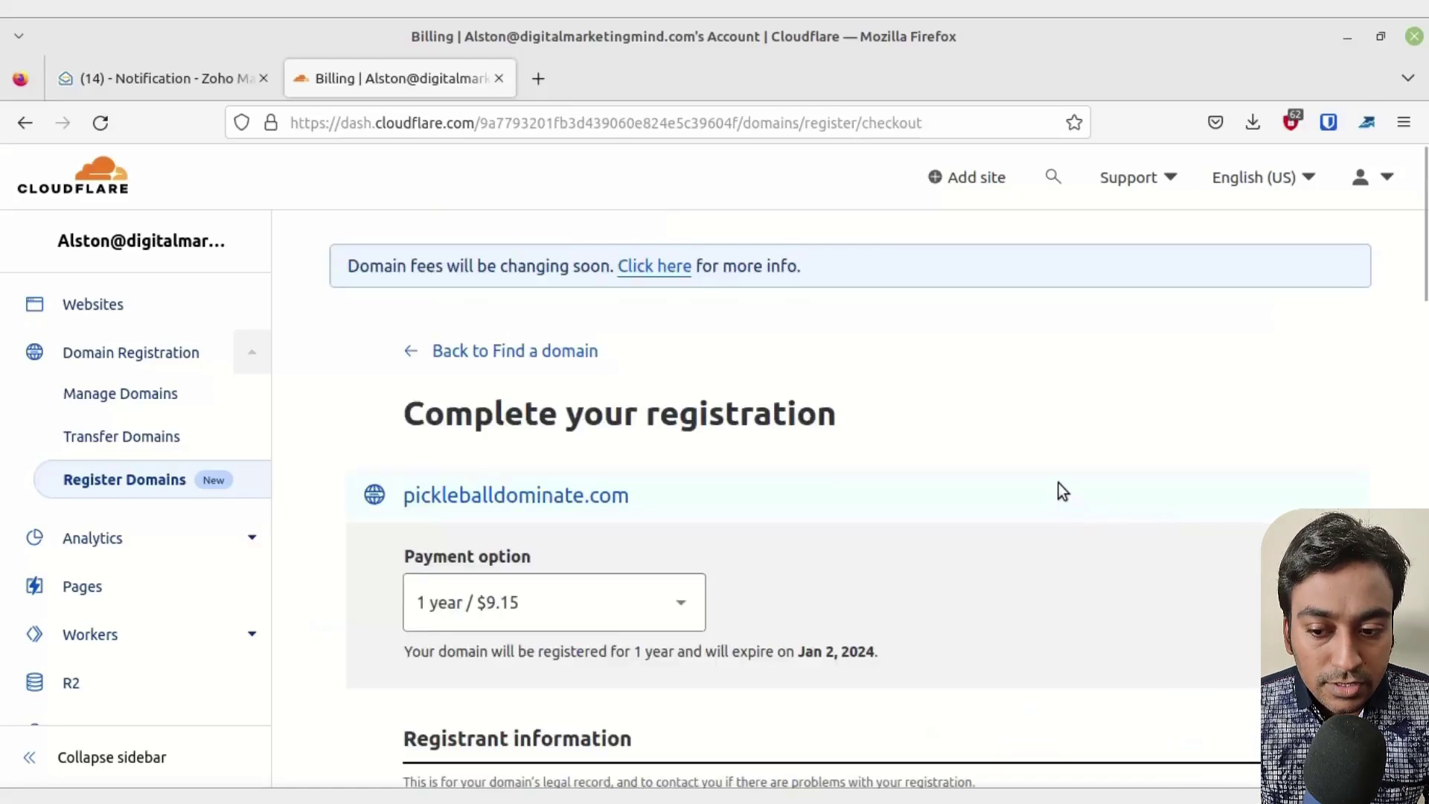
- Enter the registrant's first and last name in the checkout form
scroll(1056, 480, "down", 4)
scroll(1016, 463, "down", 2)
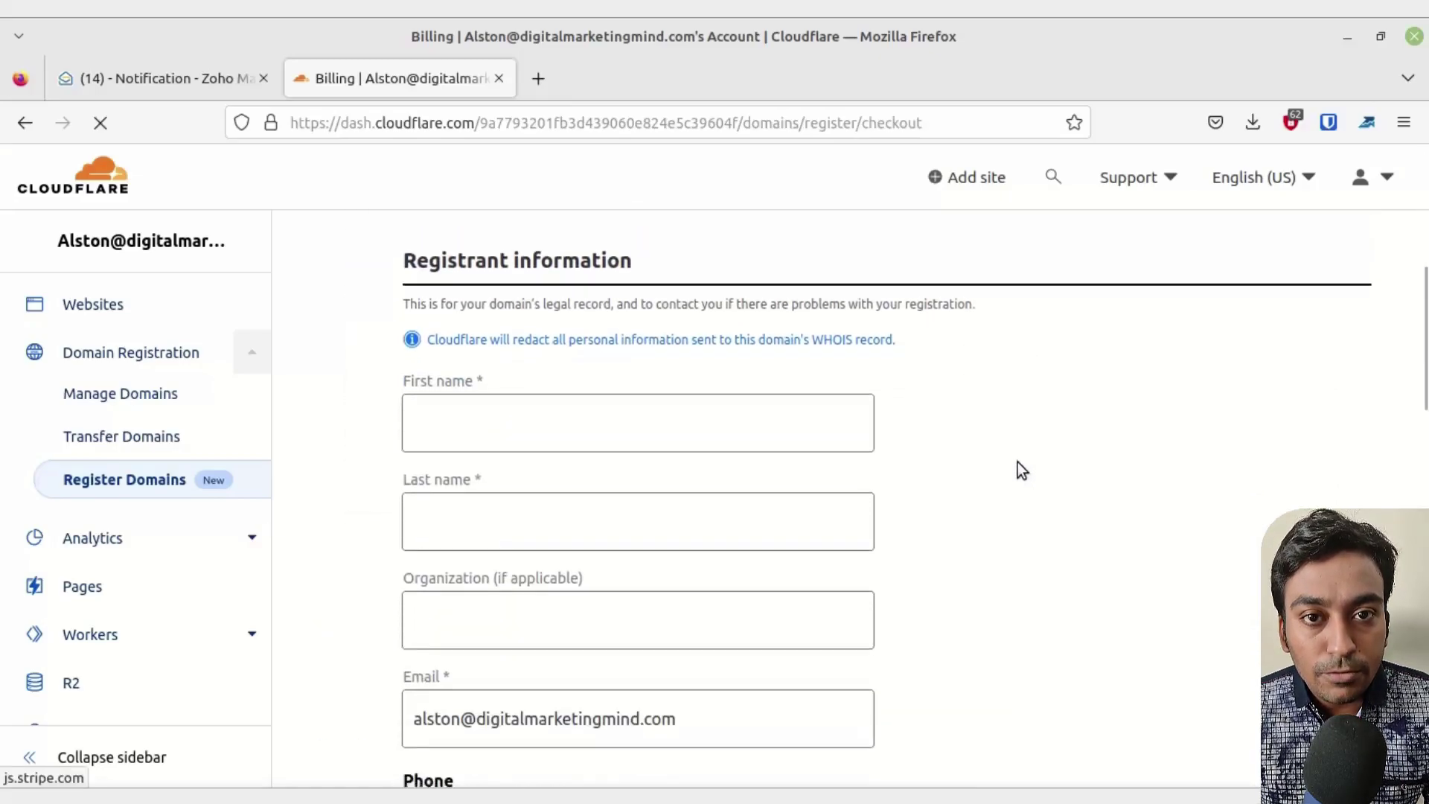
left_click(755, 435)
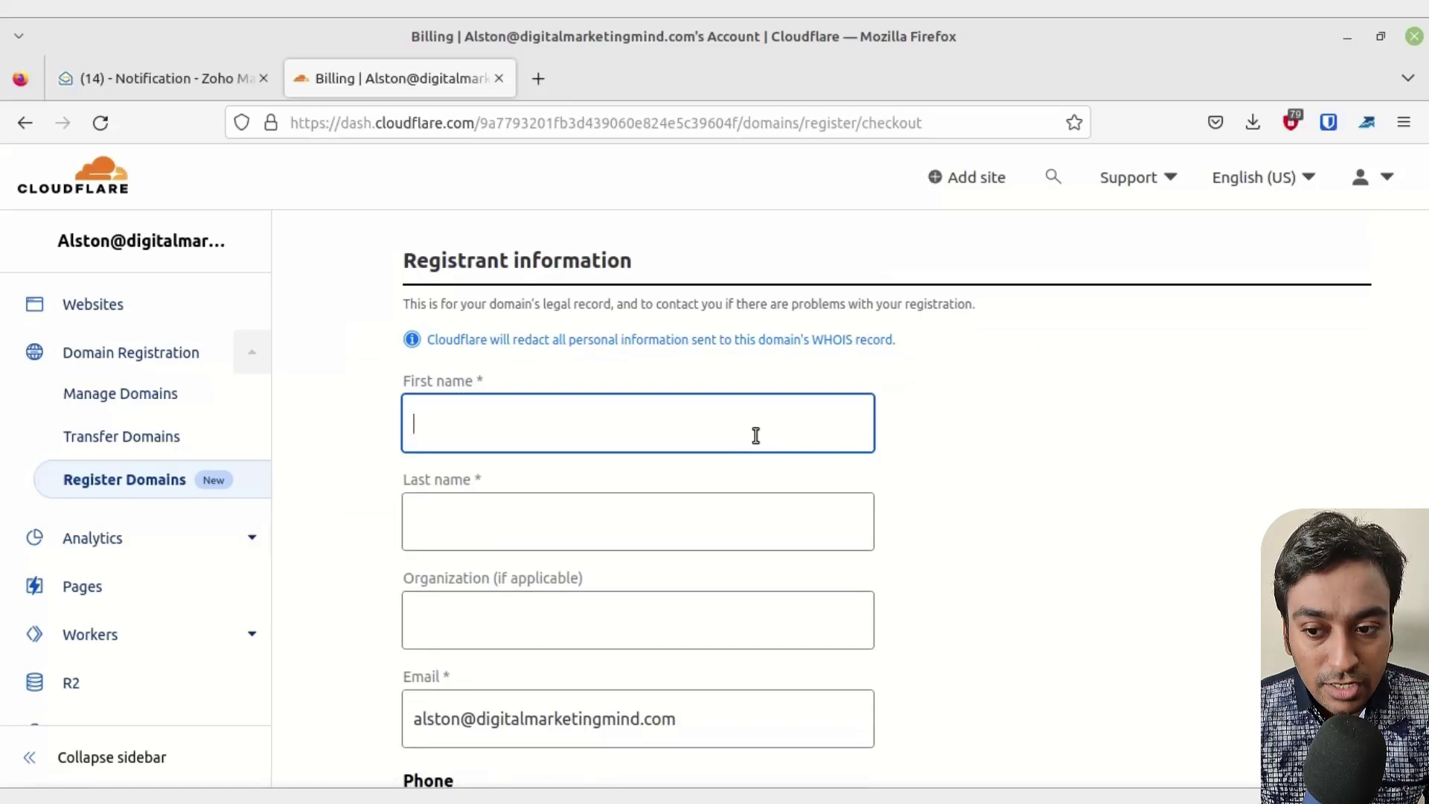
key("Tab")
- Set the phone country code to India +91 and enter the phone number
scroll(756, 436, "down", 2)
scroll(756, 434, "down", 3)
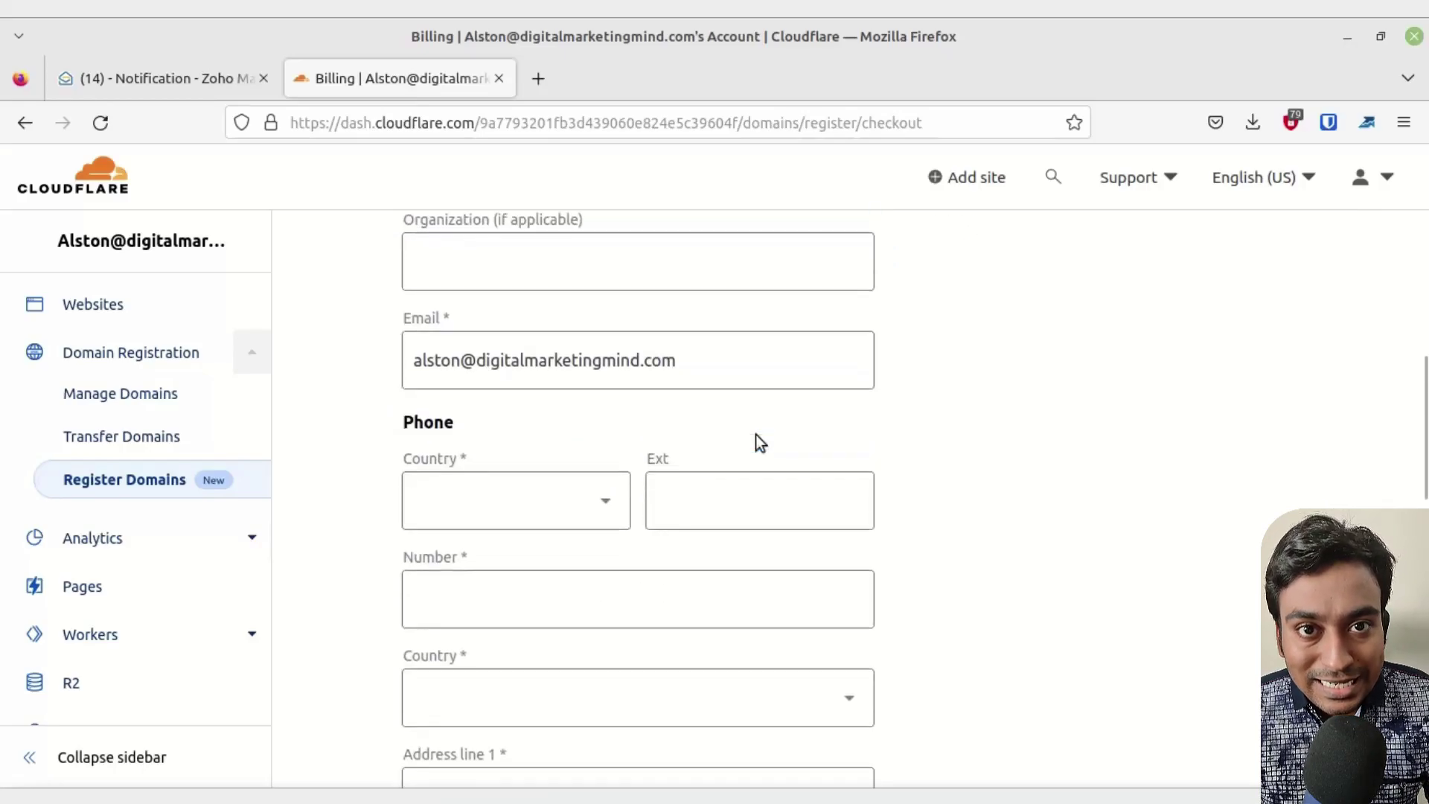
left_click(578, 488)
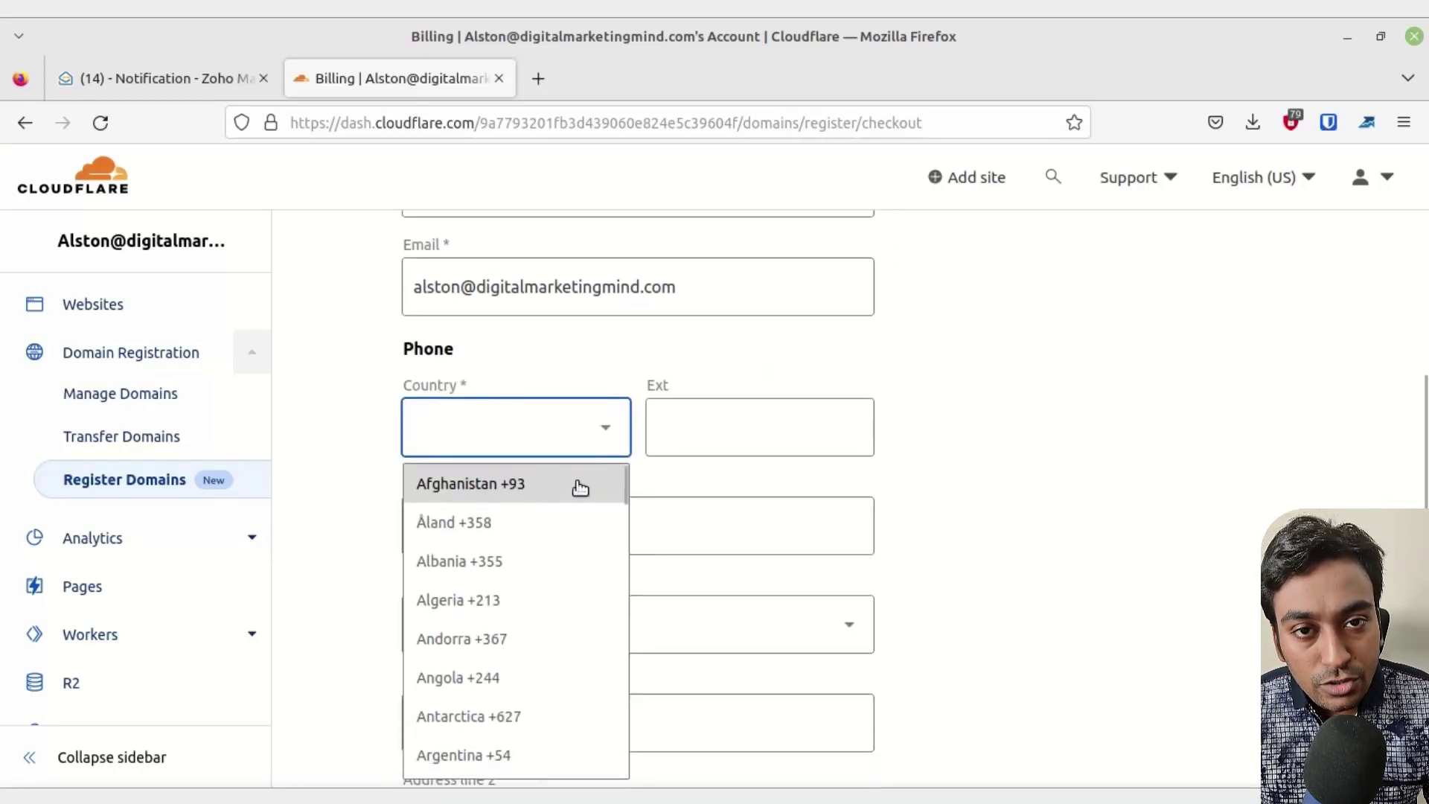
type("ind")
left_click(520, 542)
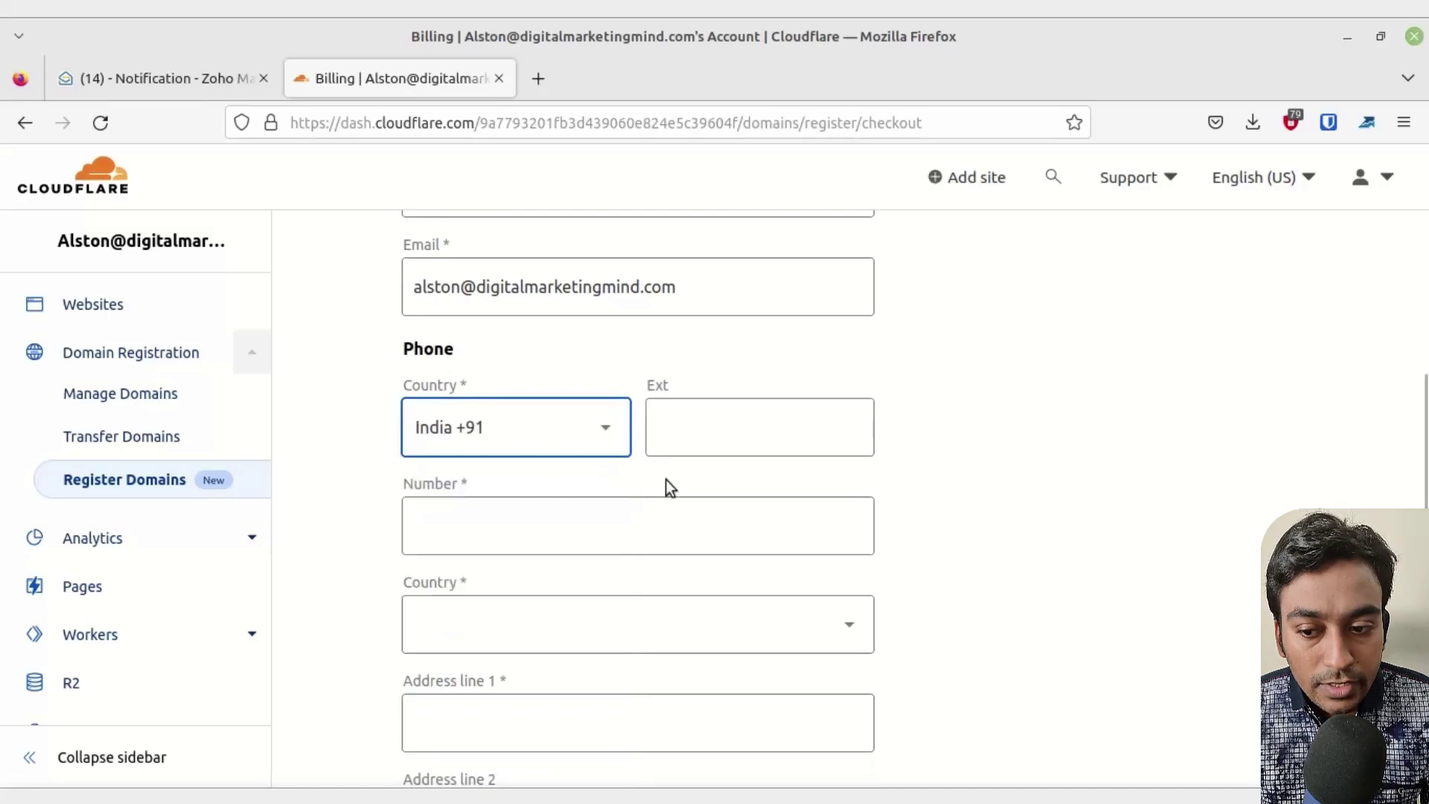
left_click(581, 516)
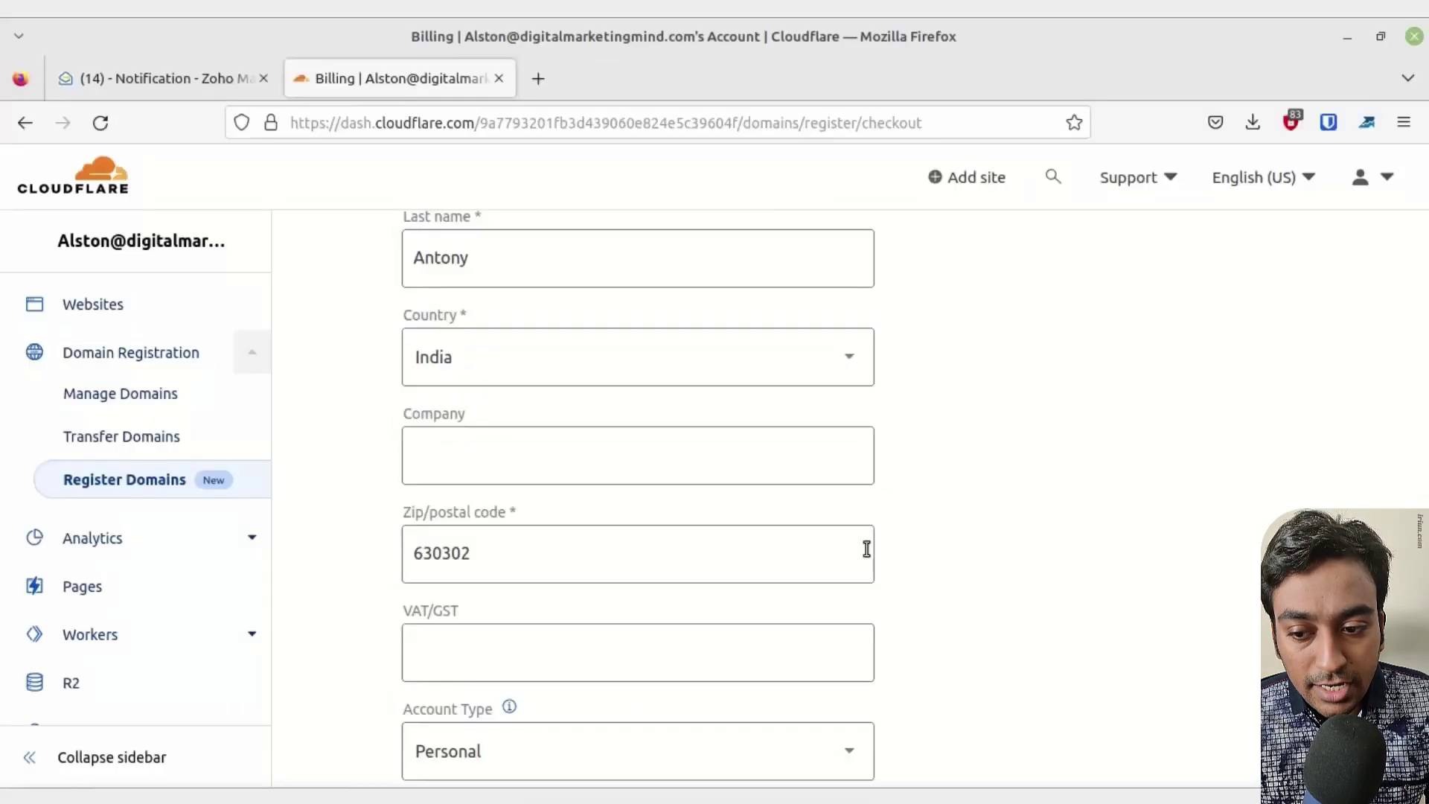
scroll(867, 549, "down", 6)
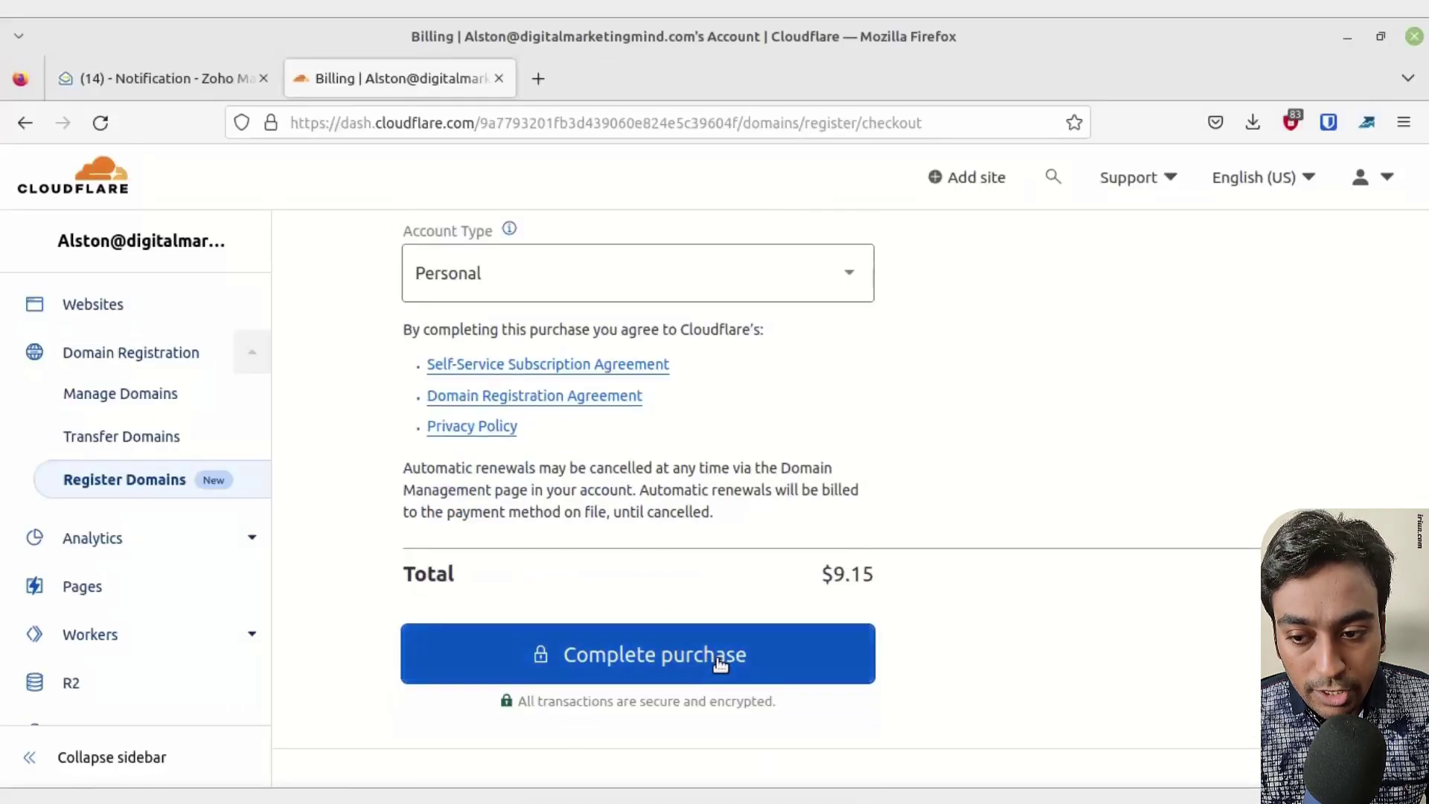
- Complete the $9.15 purchase and scroll to the WHOIS details on the All done page
left_click(718, 664)
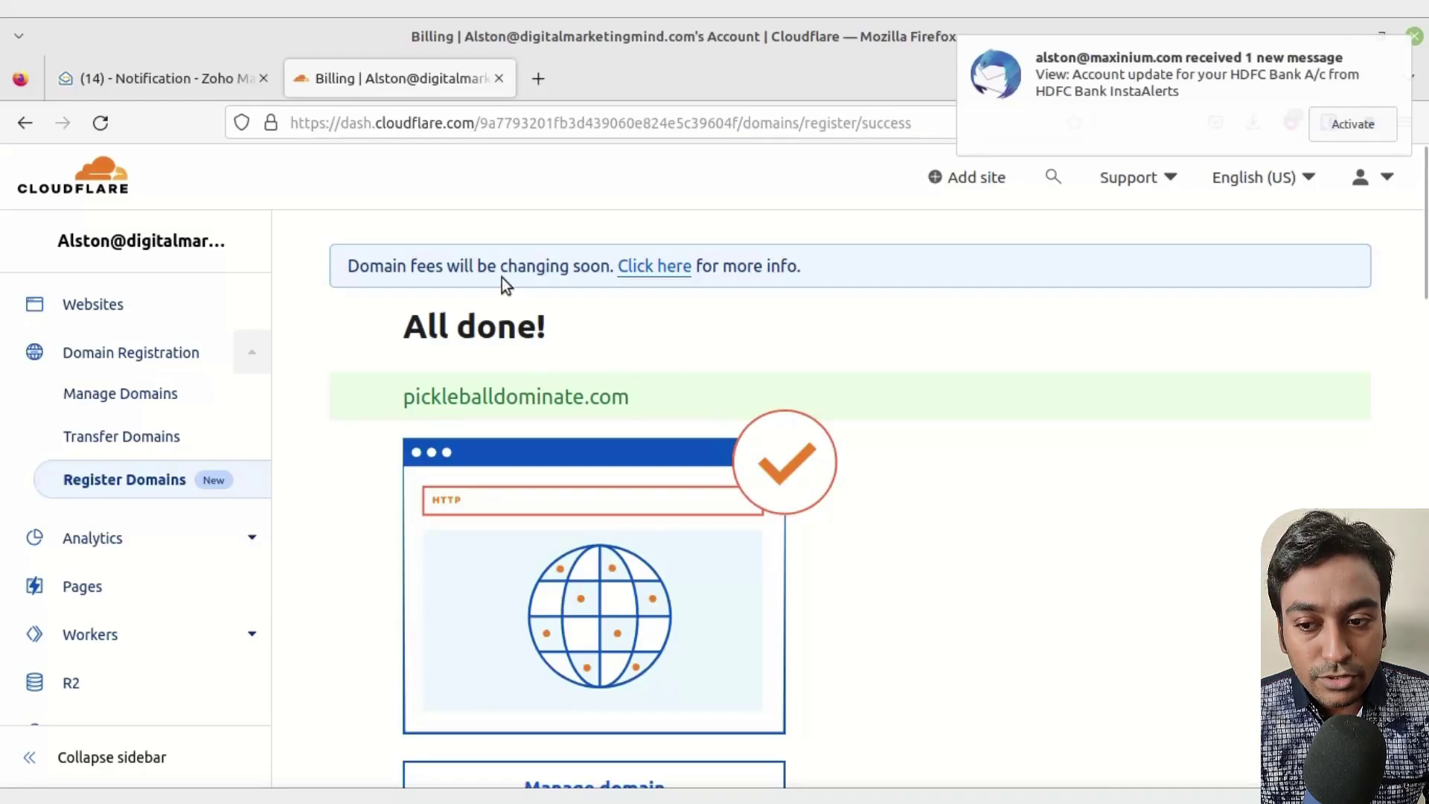
scroll(690, 421, "down", 6)
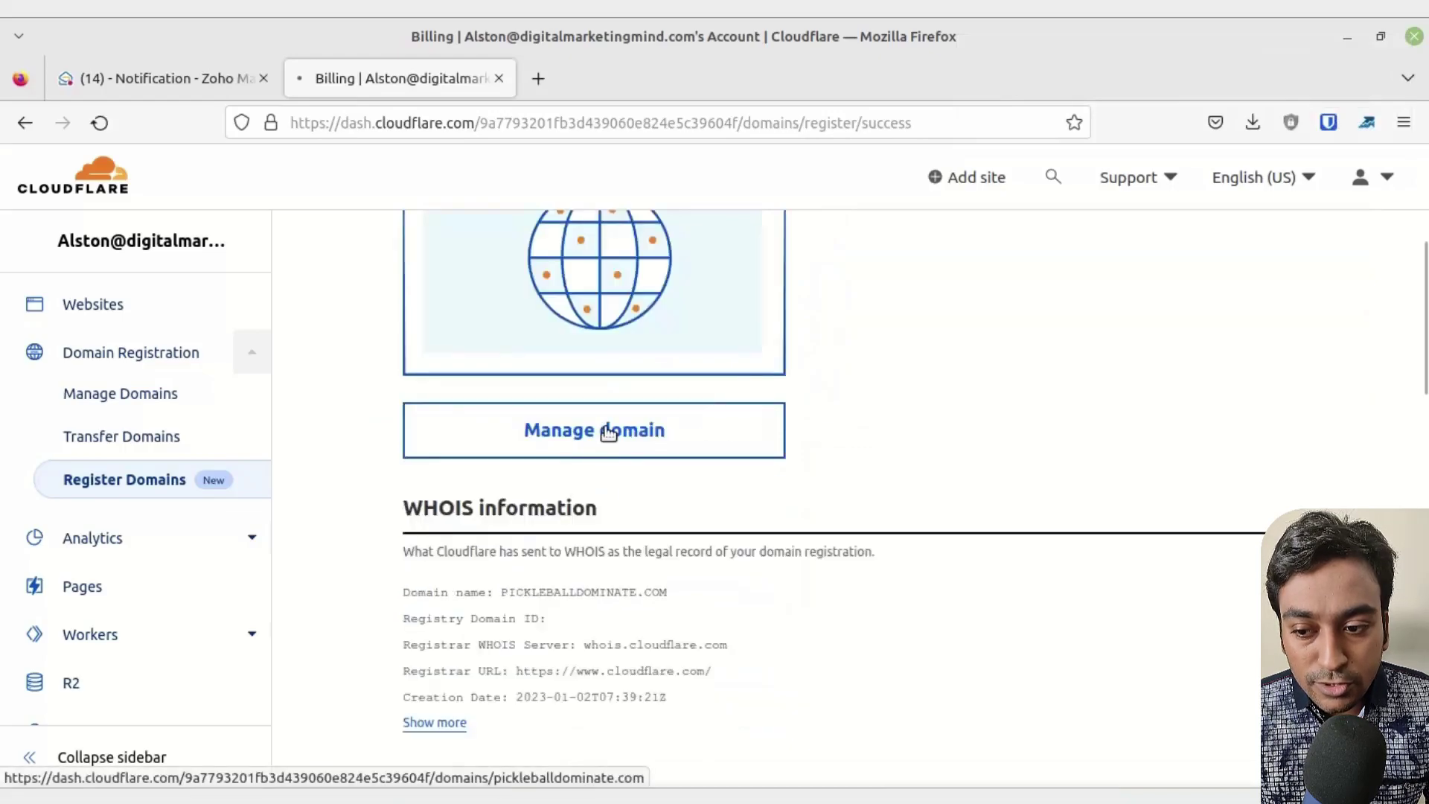
- Open the pickleballdominate.com management page from the success page
left_click(605, 428)
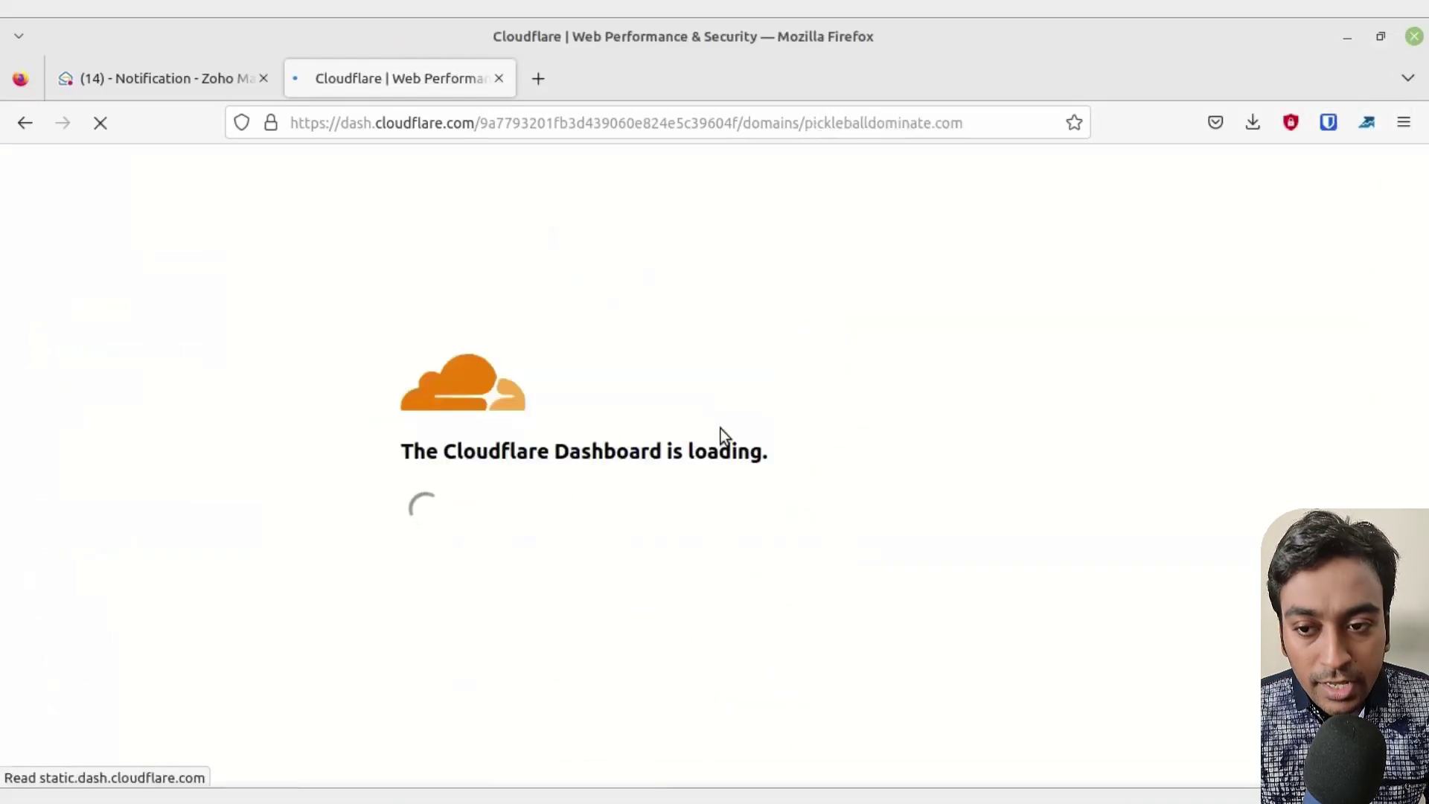